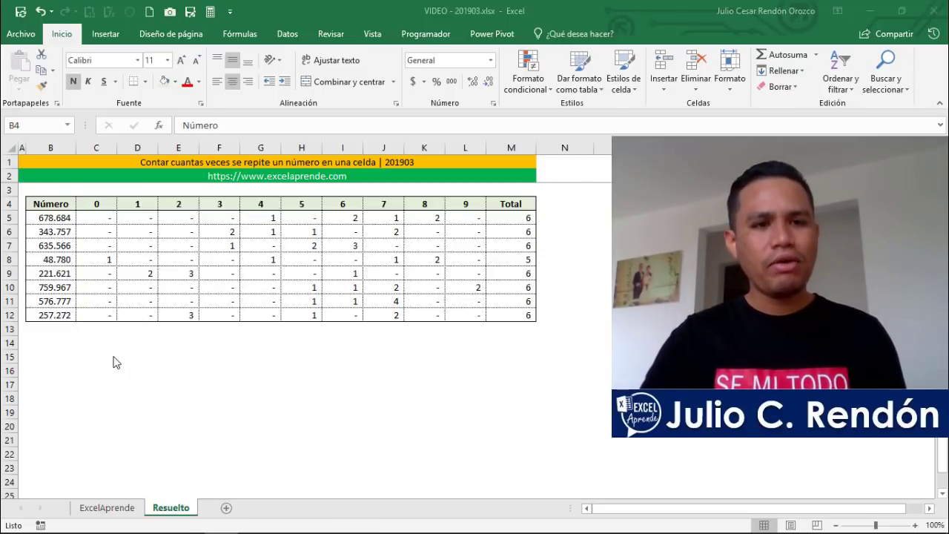
Inspect the first number's formula, then re-enter B5 to regenerate the random numbers
left_click(49, 218)
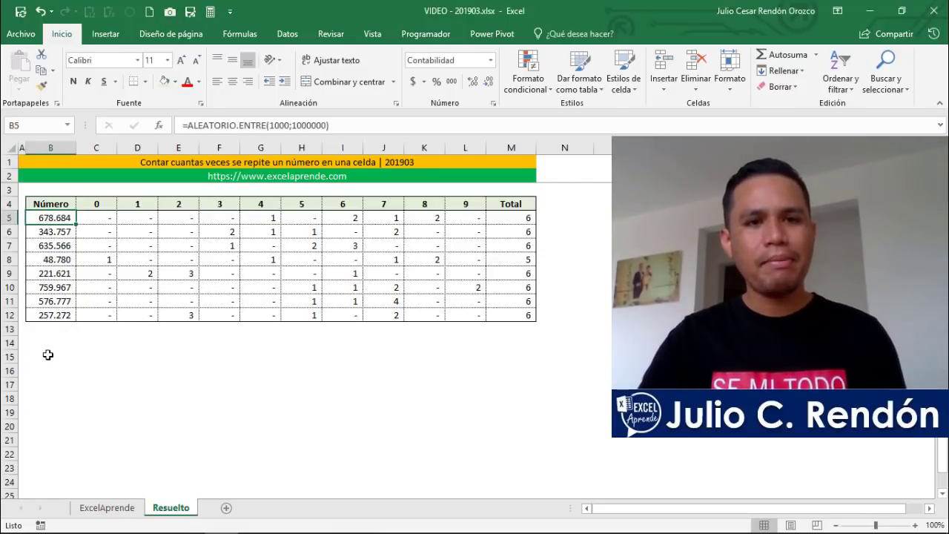
left_click(47, 355)
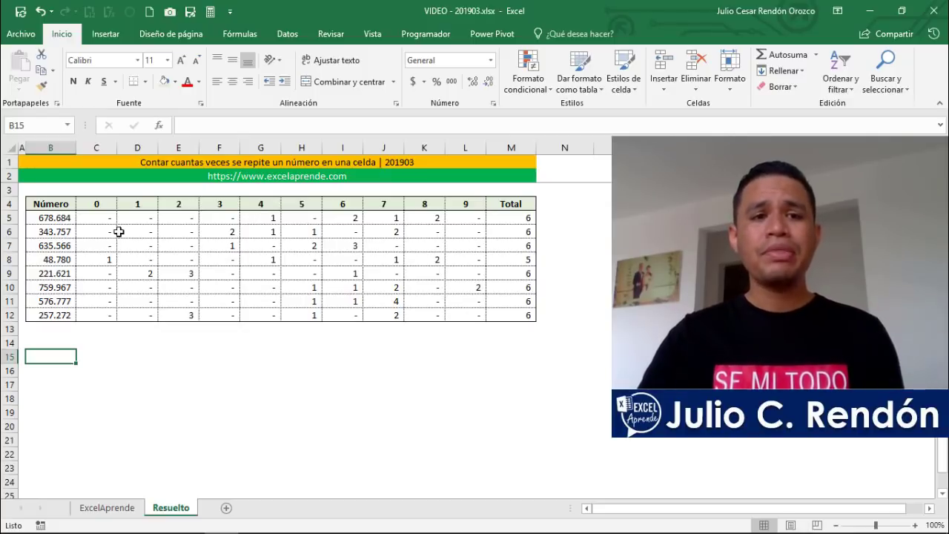
left_click(58, 213)
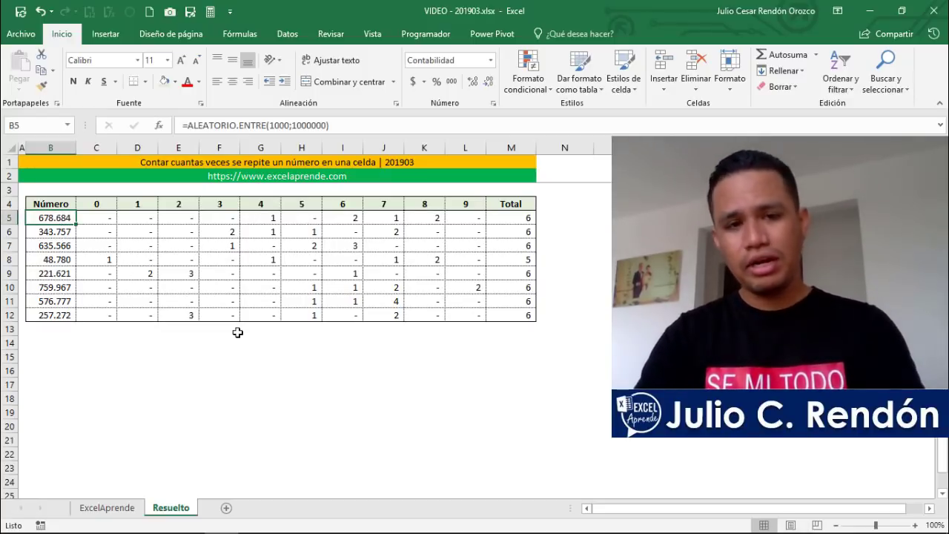
key("F2")
key("Return")
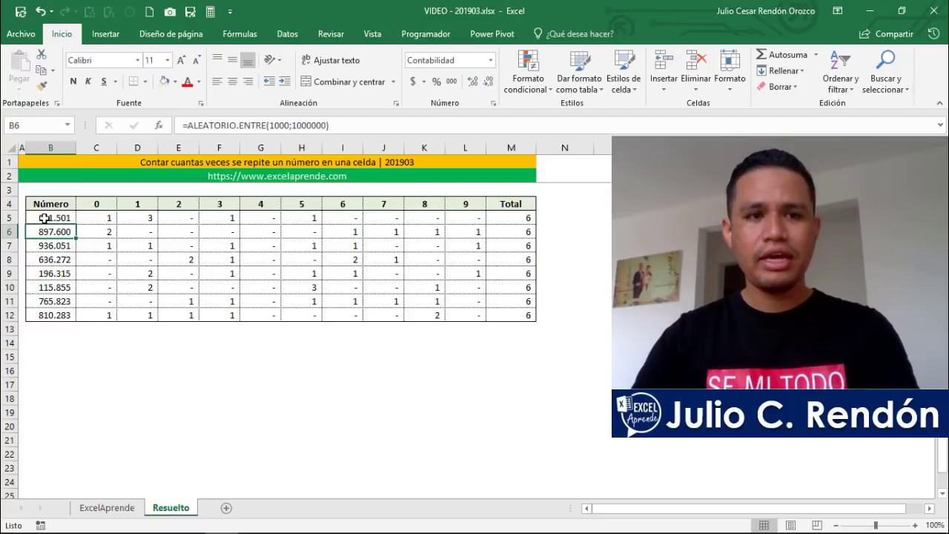
Re-enter each Número cell from B5 down to B12 so all random values recalculate
left_click(44, 218)
key("F2")
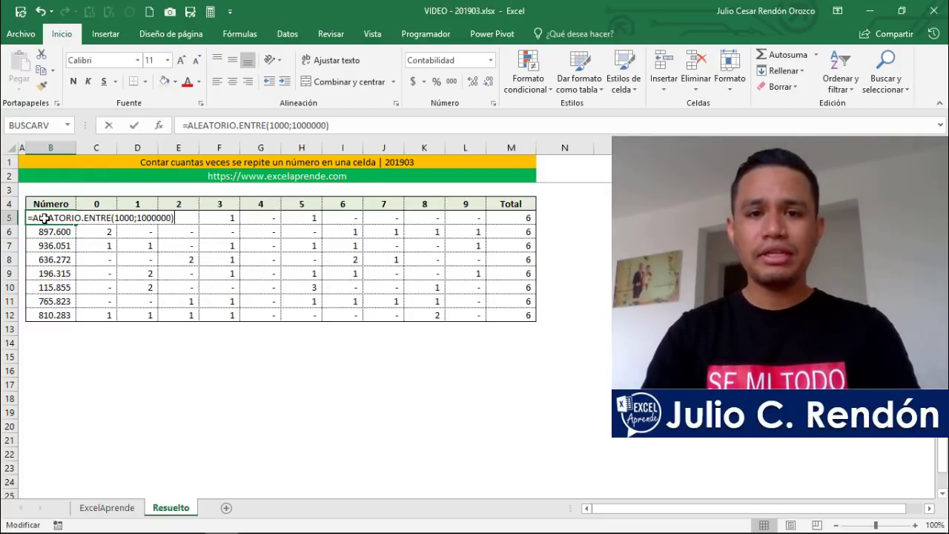
key("Return")
key("F2")
key("Return")
key("F2")
key("Return")
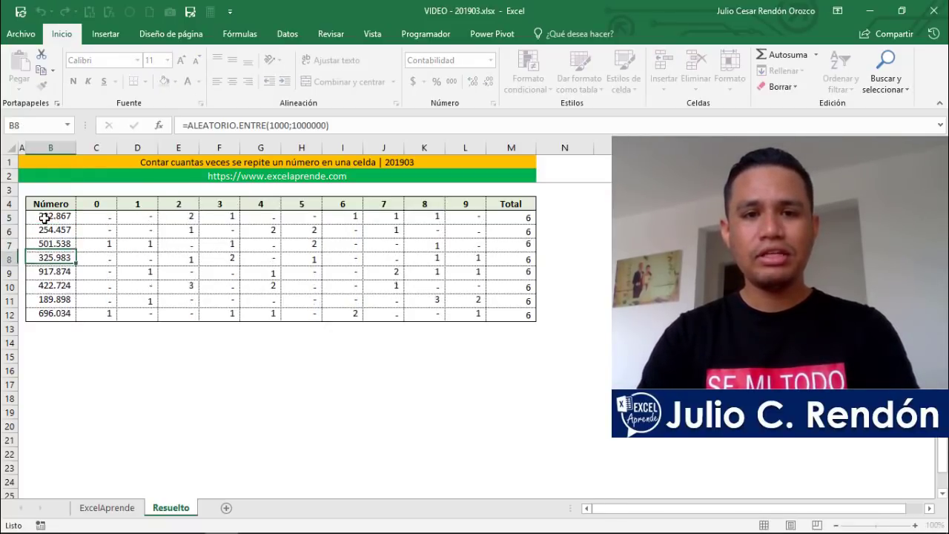
key("F2")
key("Return")
key("F2")
key("Return")
key("F2")
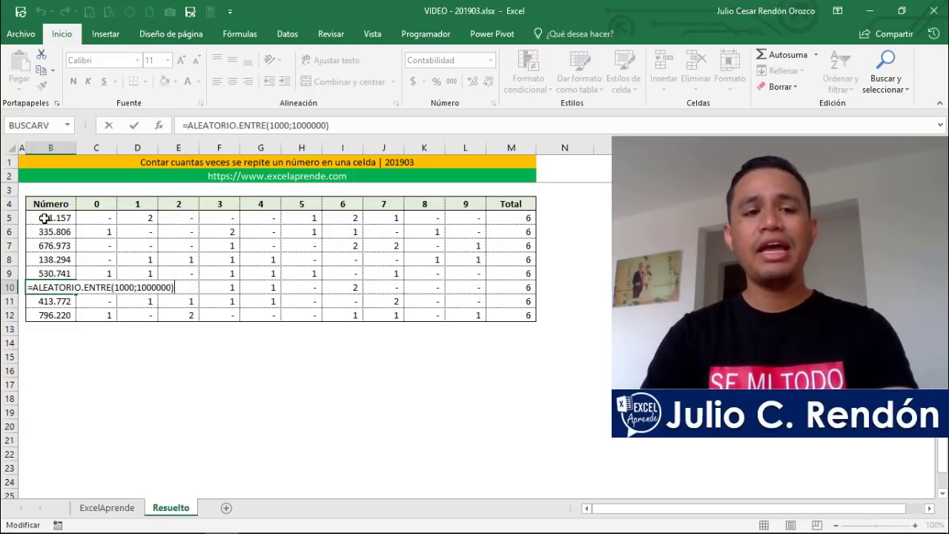
key("Return")
key("F2")
key("Return")
key("F2")
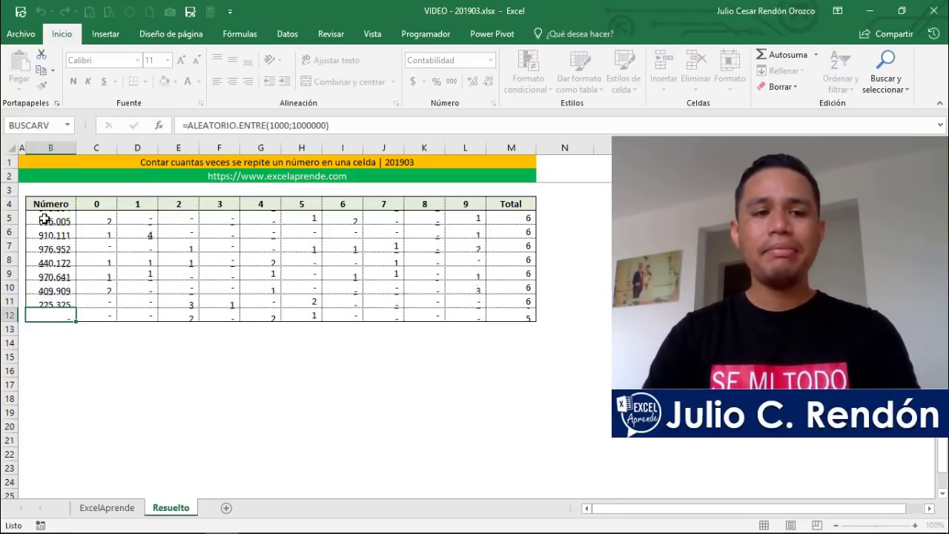
key("Return")
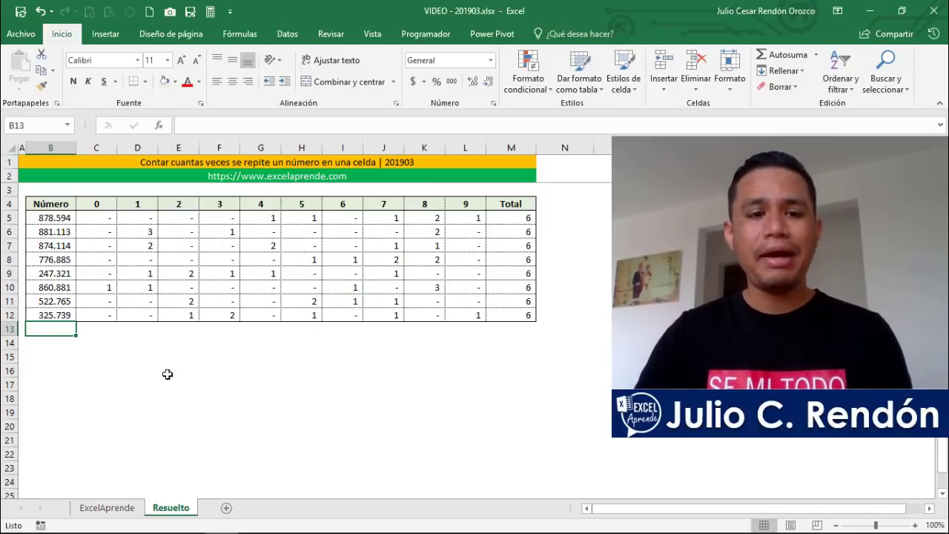
Go to the ExcelAprende sheet with the empty digit-count table
left_click(110, 509)
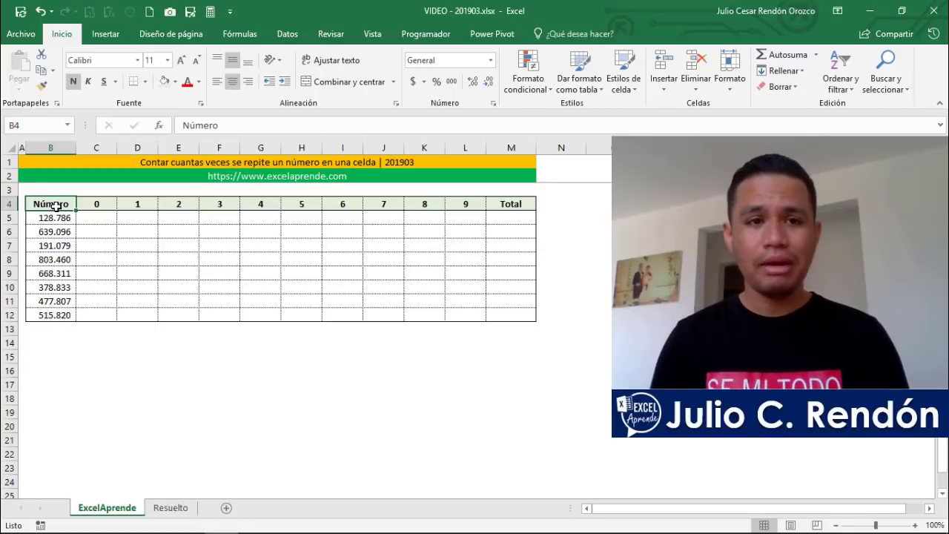
Re-enter B5 onward to regenerate the ExcelAprende numbers, then select B4:B12 and move to M5
left_click(97, 218)
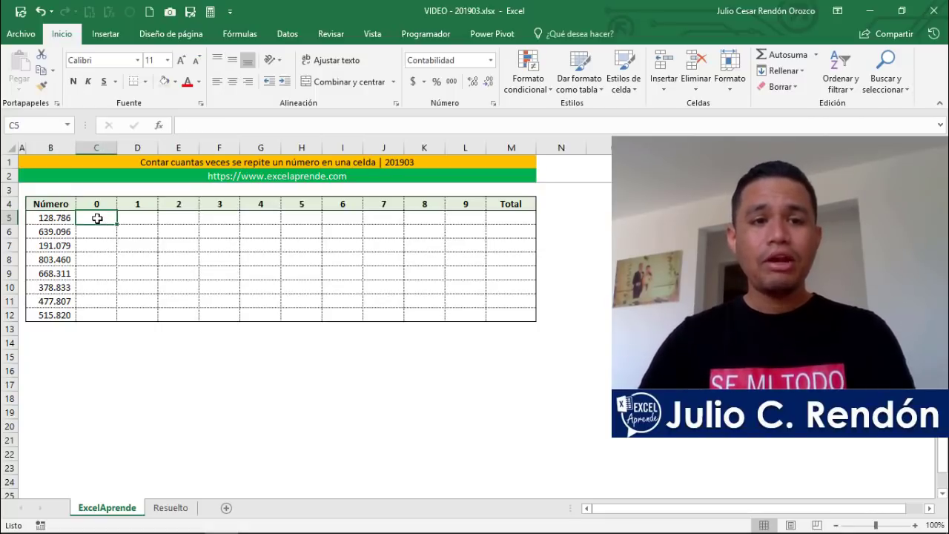
left_click(516, 217)
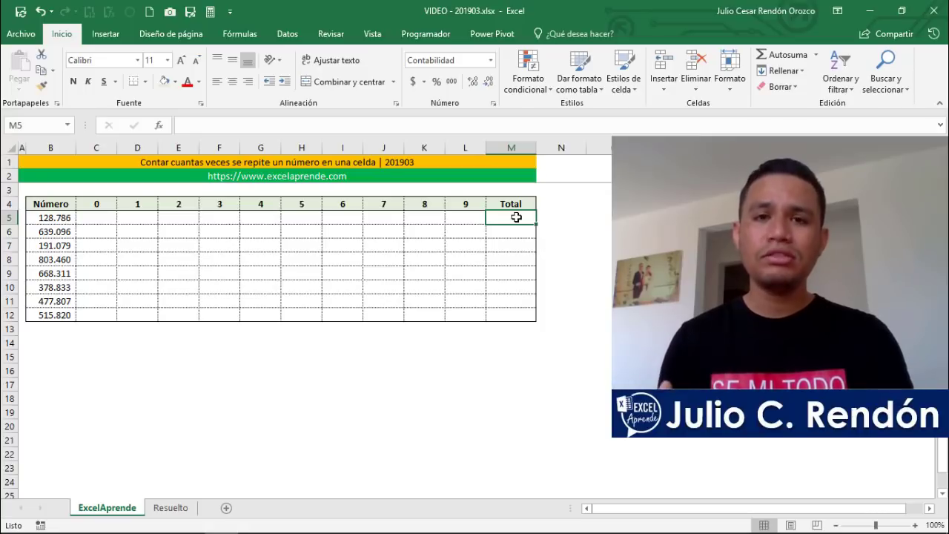
left_click(65, 216)
key("F2")
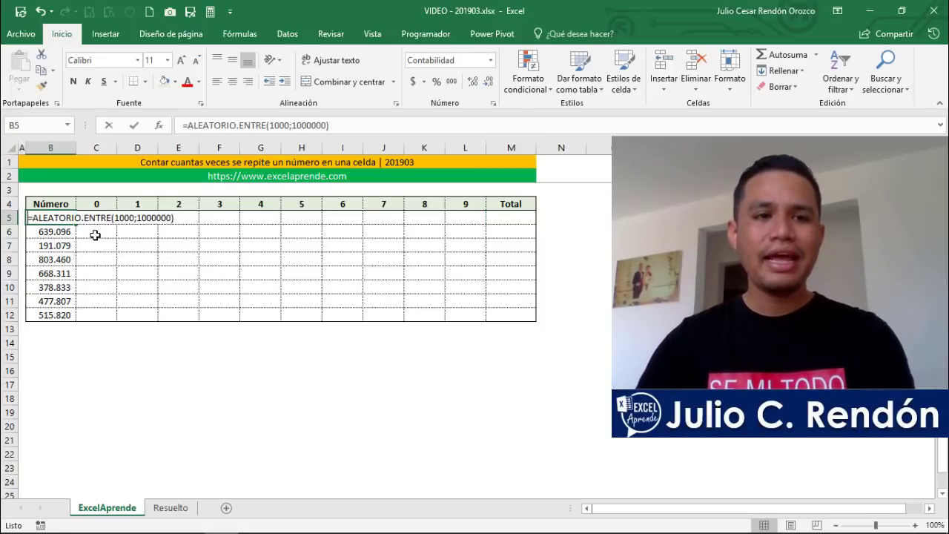
key("Return")
key("F2")
key("Return")
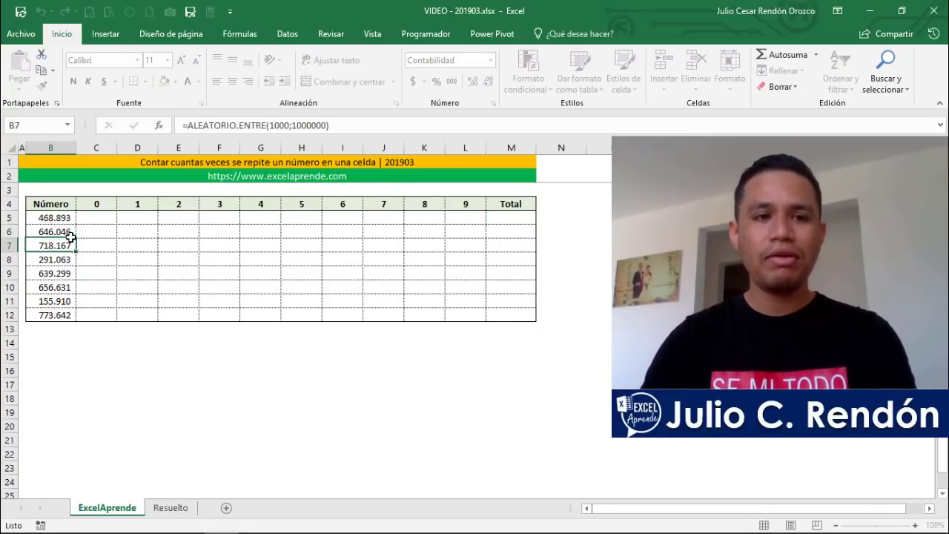
key("F2")
key("Return")
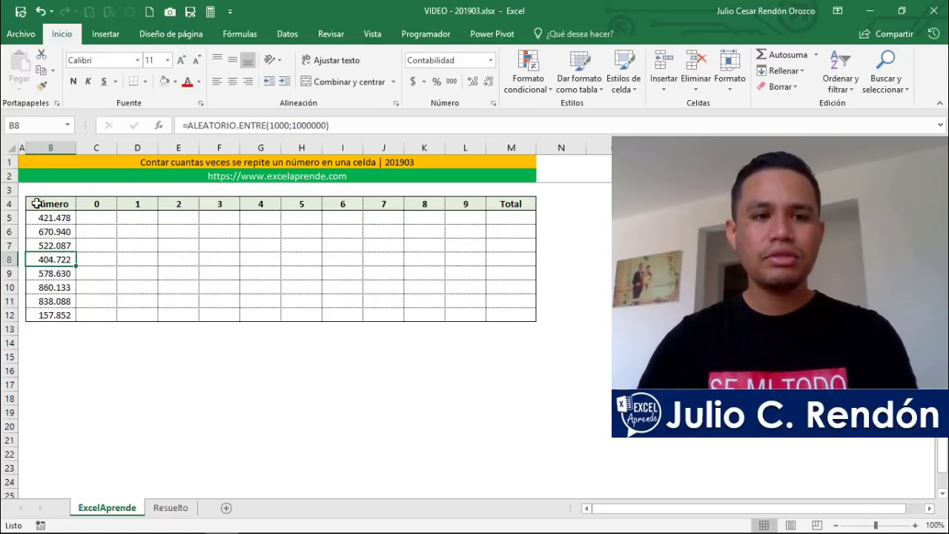
left_click_drag(36, 203, 46, 315)
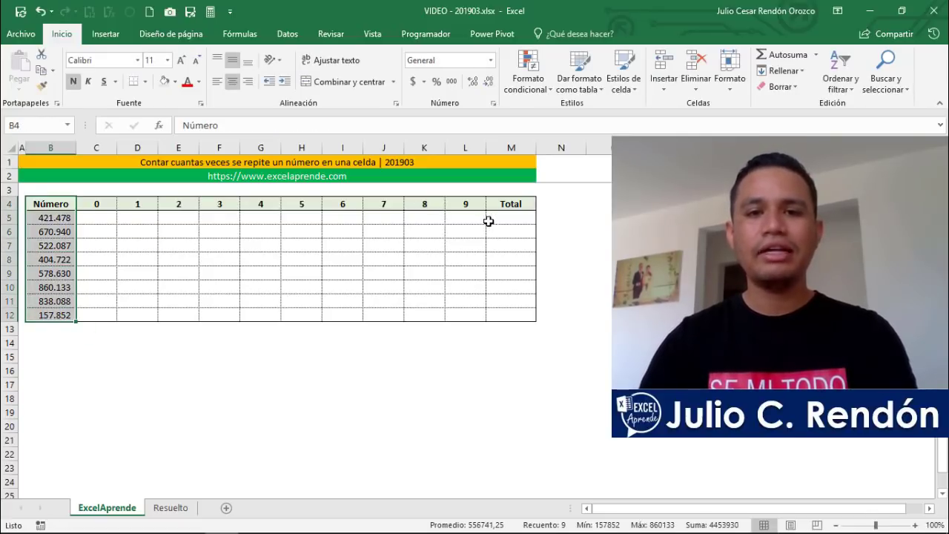
left_click(530, 219)
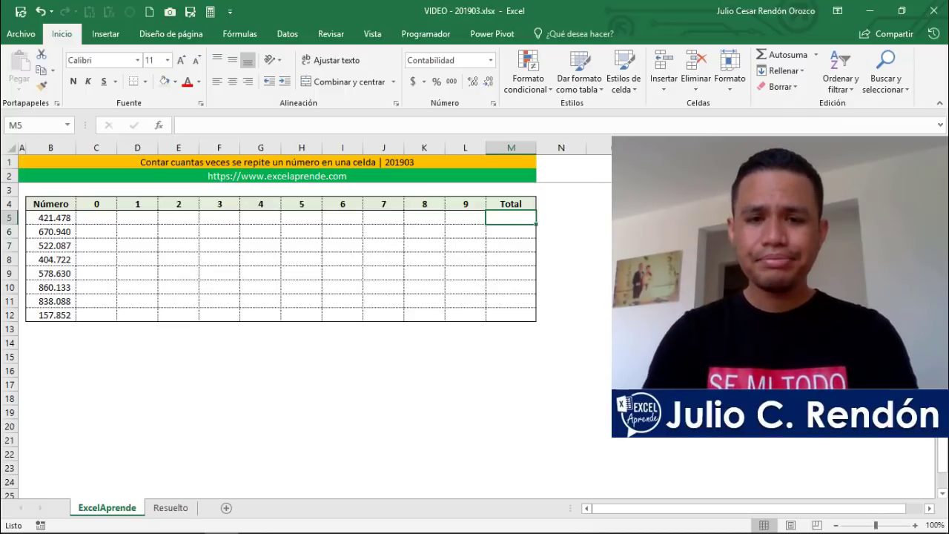
Enter =LARGO(B5) in M5 to count the first number's digits
type("=")
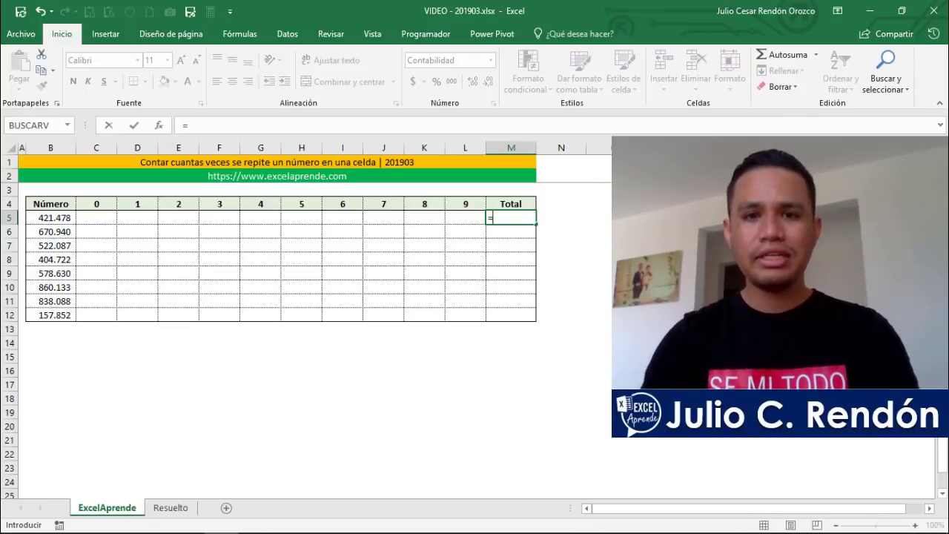
type("larg")
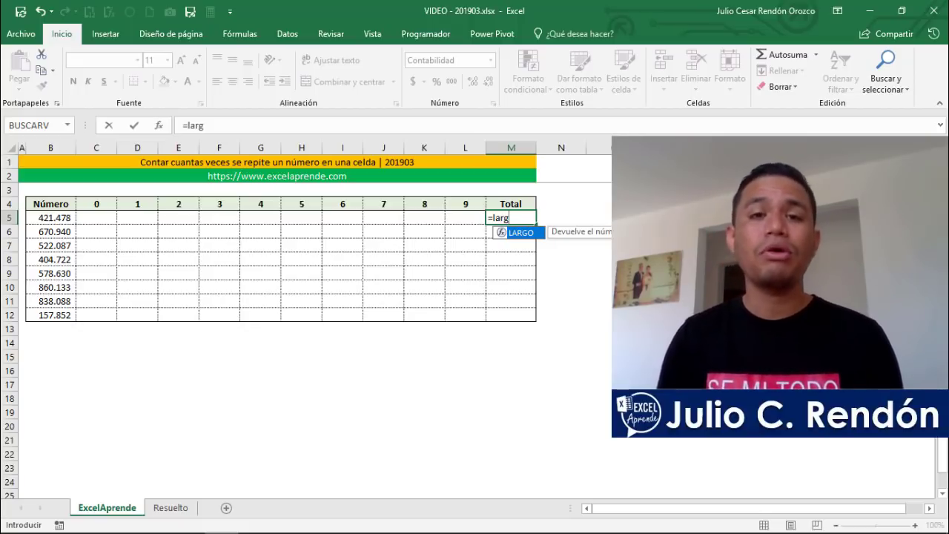
key("F2")
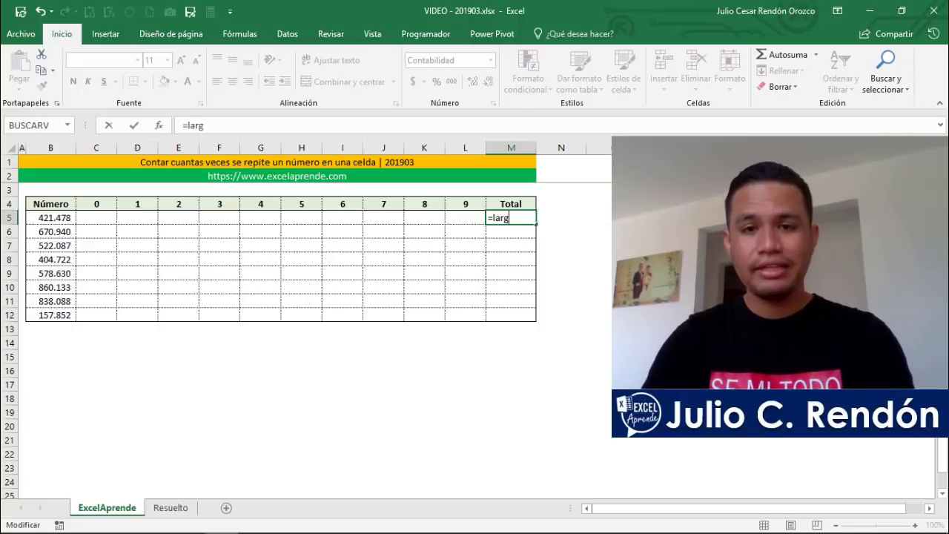
type("o")
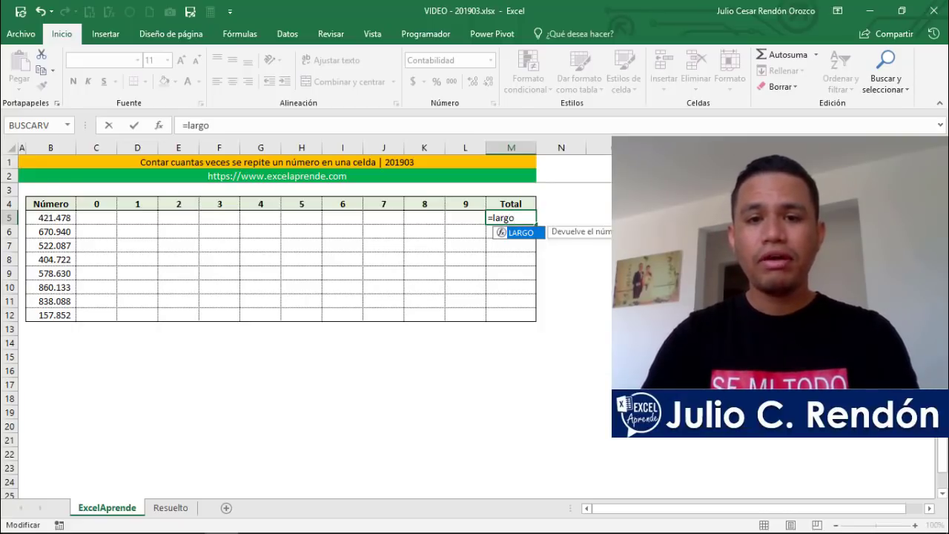
key("F2")
type("(")
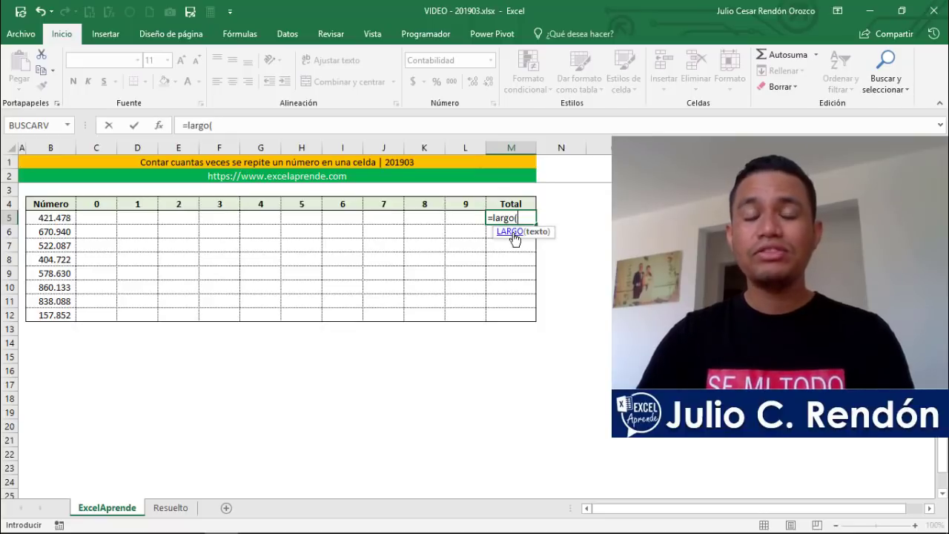
left_click(52, 220)
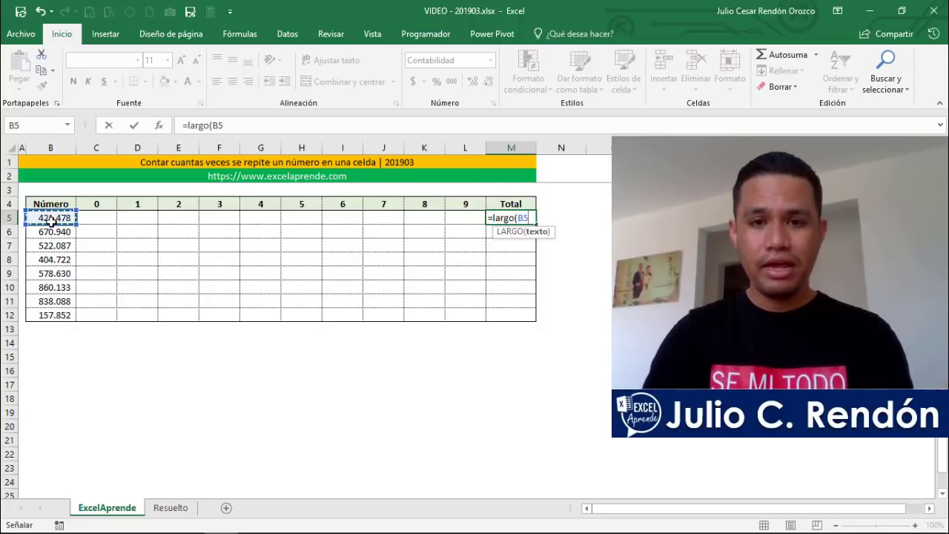
key("Return")
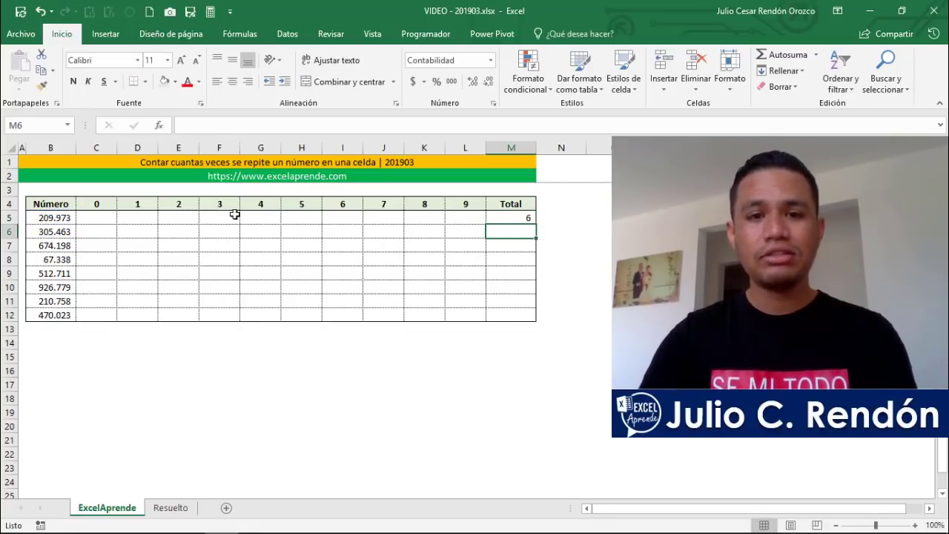
Copy the LARGO formula down M5:M12 and cancel the copy marquee
left_click(517, 220)
key("ctrl+c")
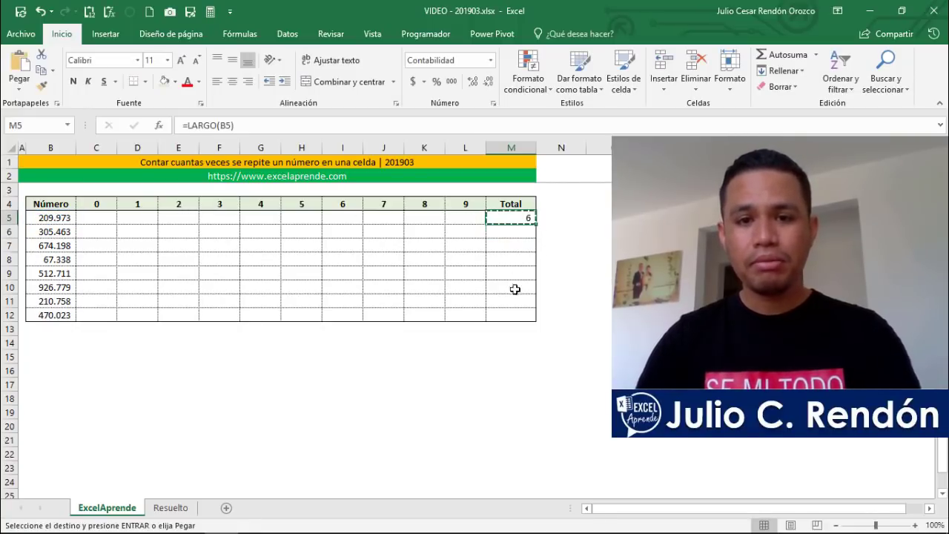
left_click(500, 312, "shift")
left_click(105, 15)
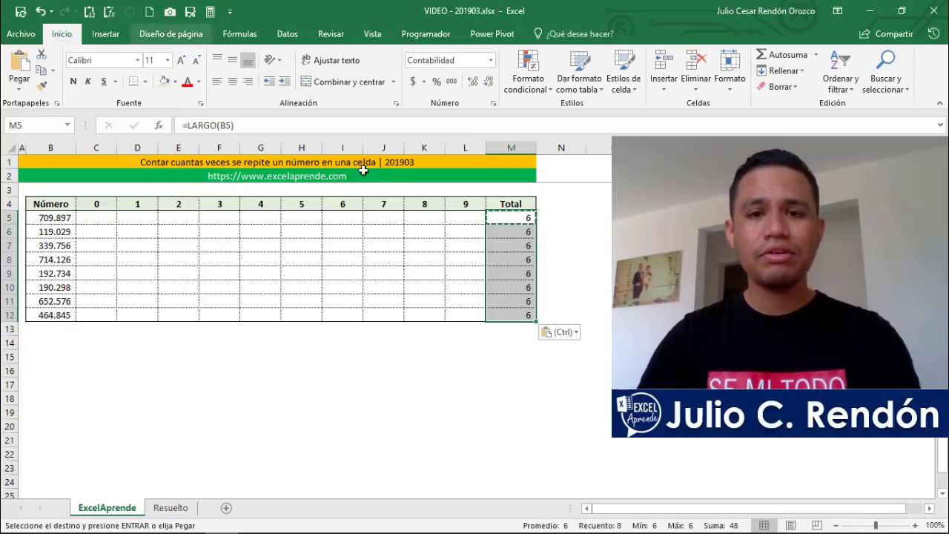
left_click(517, 234)
left_click_drag(34, 217, 37, 315)
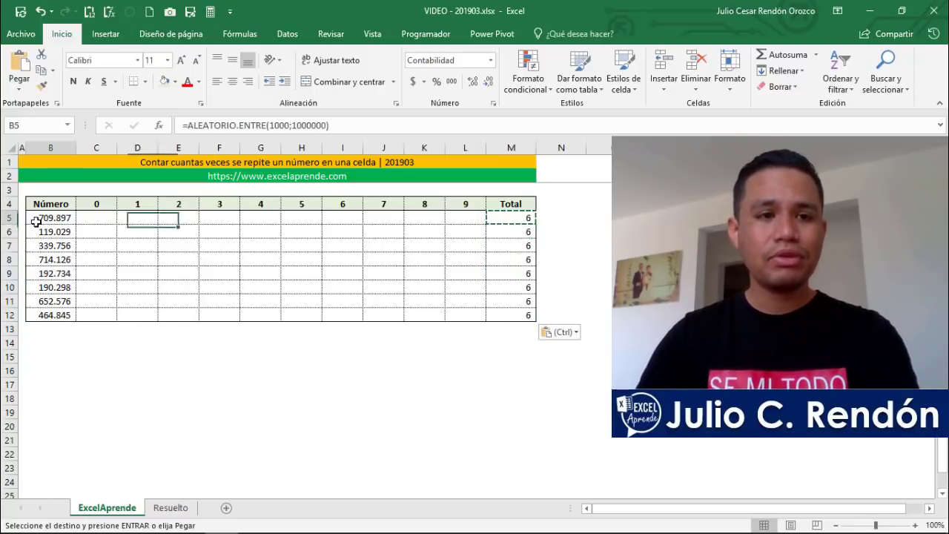
left_click(523, 207)
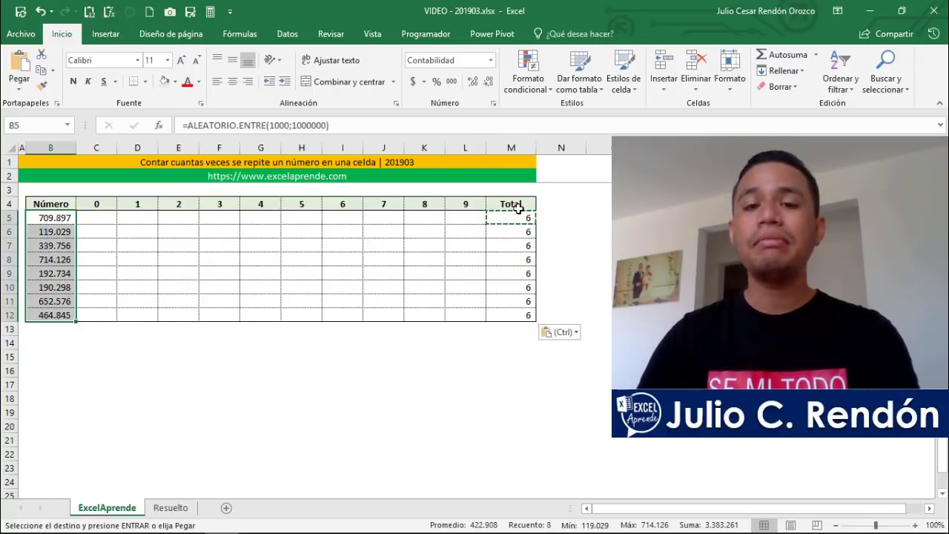
left_click(592, 213)
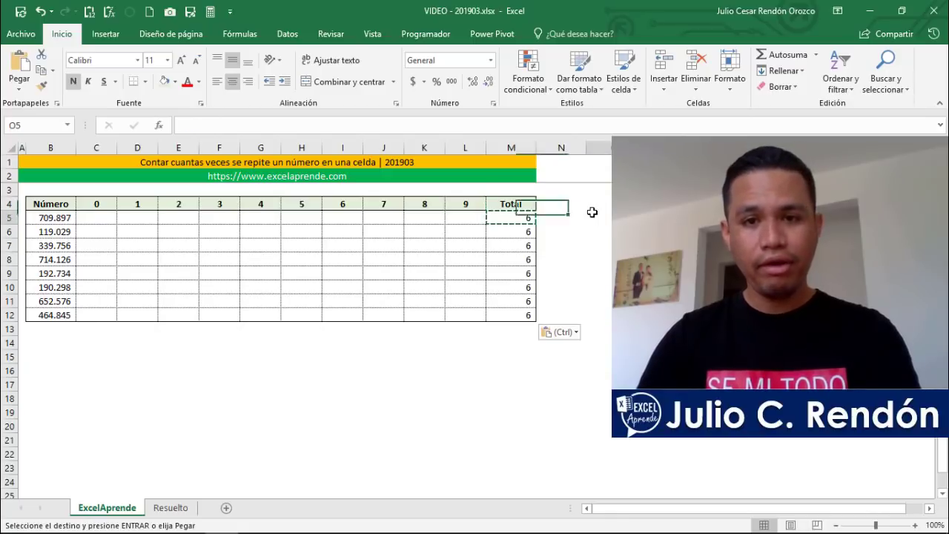
key("Escape")
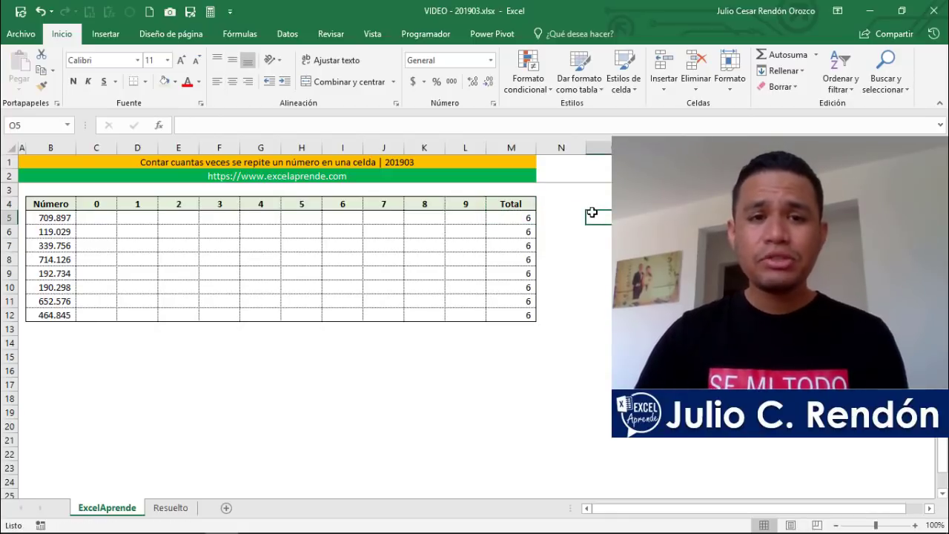
Enter =SUSTITUIR($B5;C$4;) in C5 to strip the zeros from B5's number
left_click(94, 219)
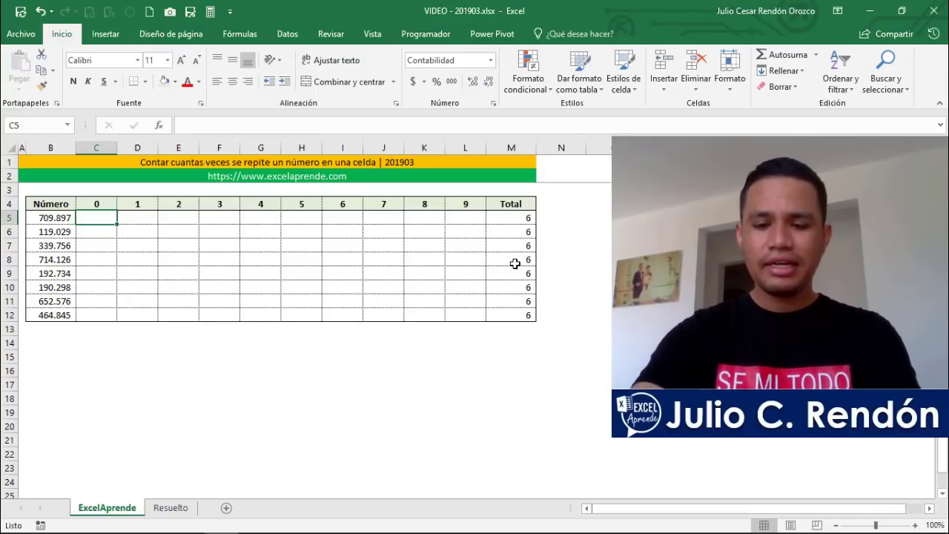
type("=")
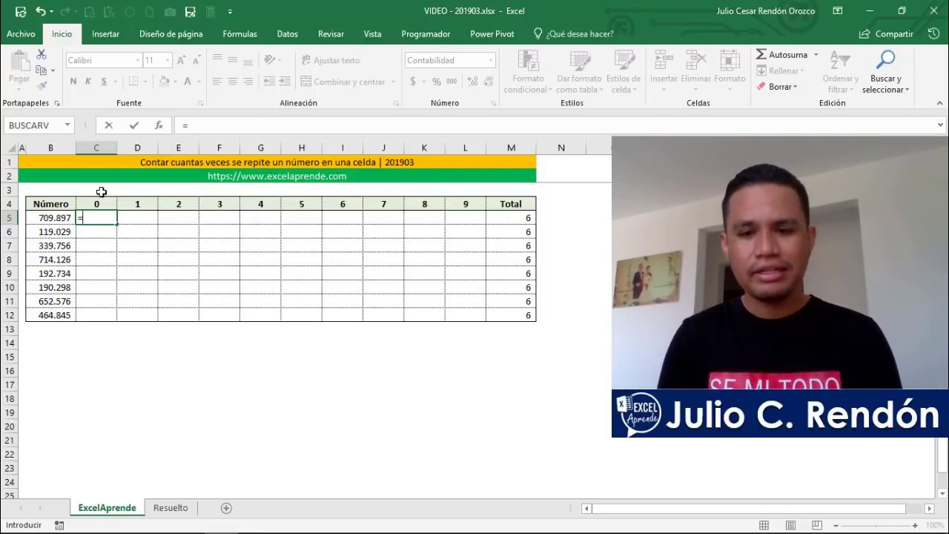
type("su")
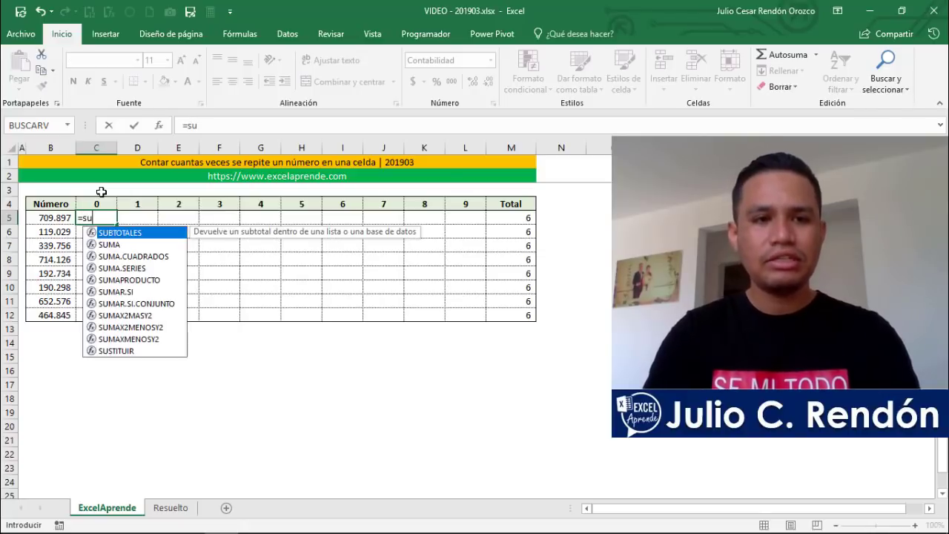
type("st")
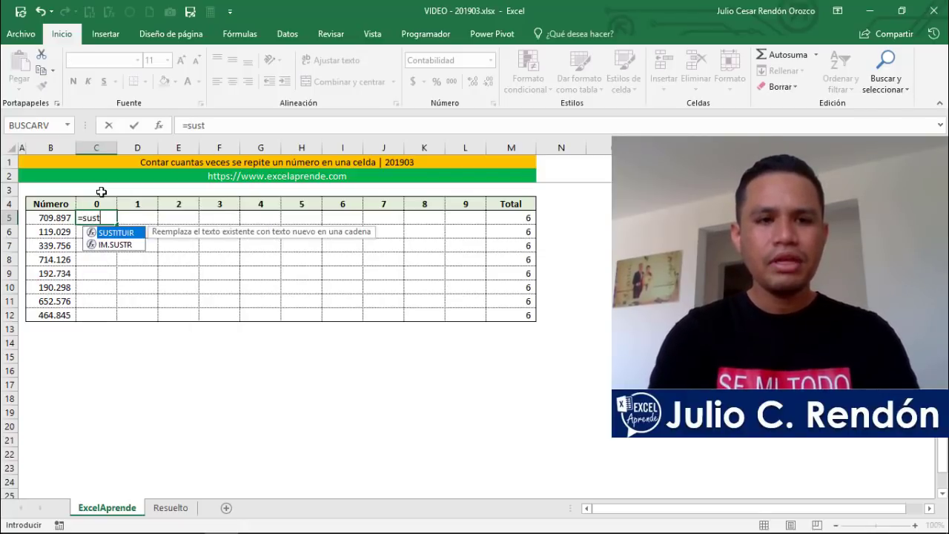
key("Tab")
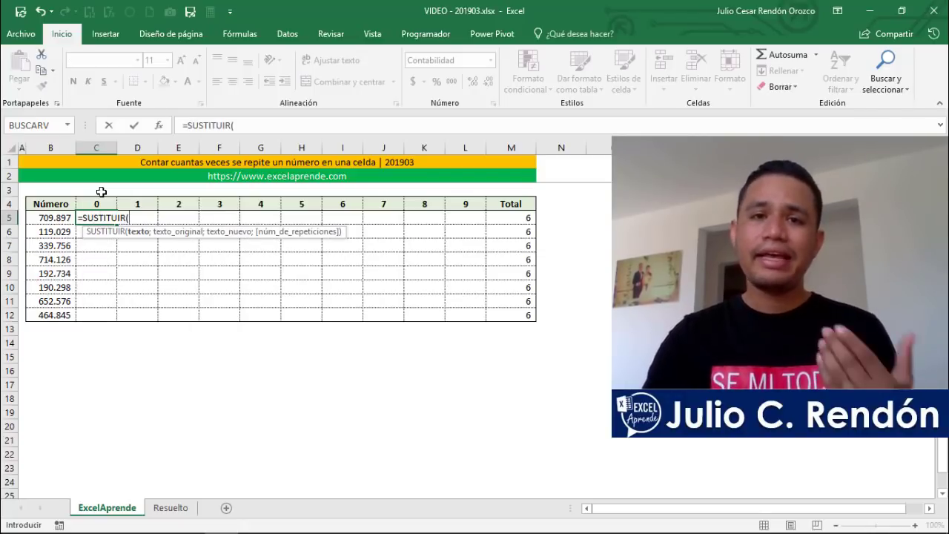
key("Left")
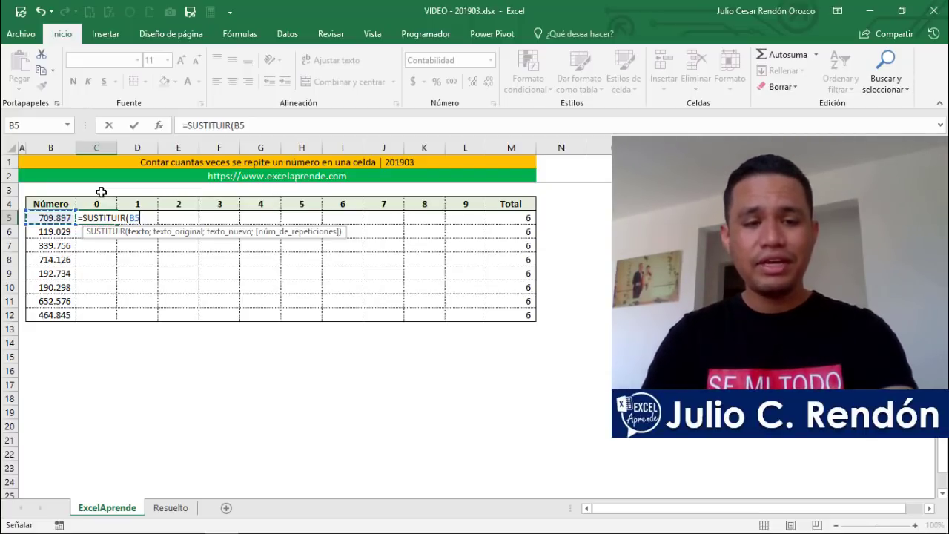
key("F4")
key("F4")
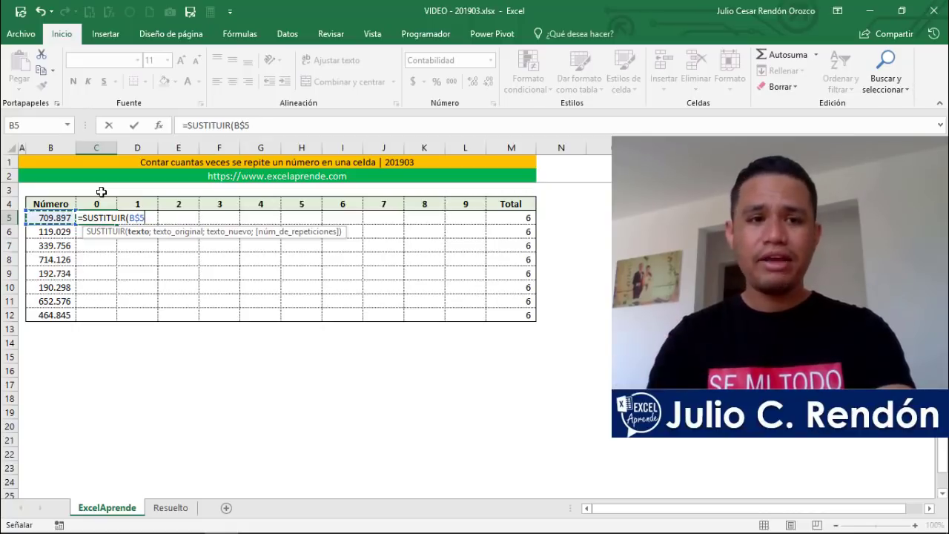
key("F4")
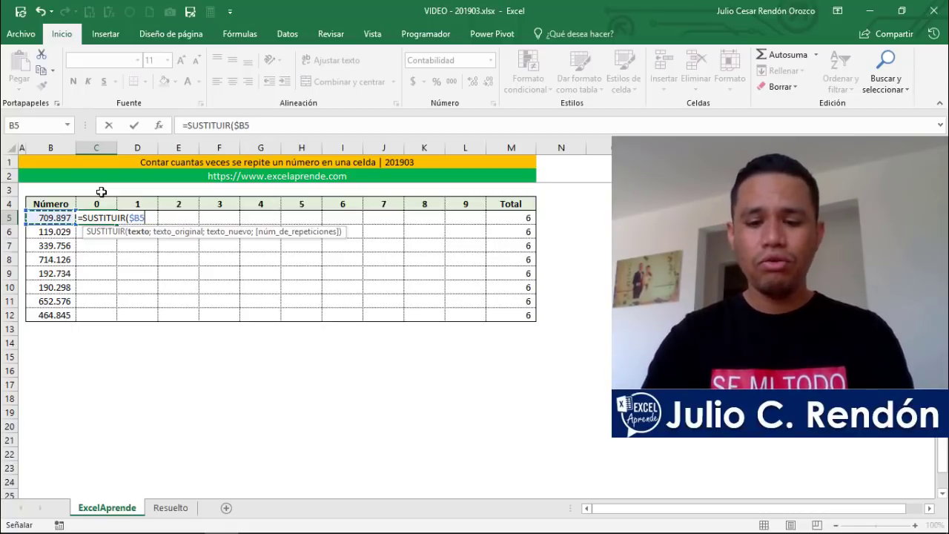
type(";")
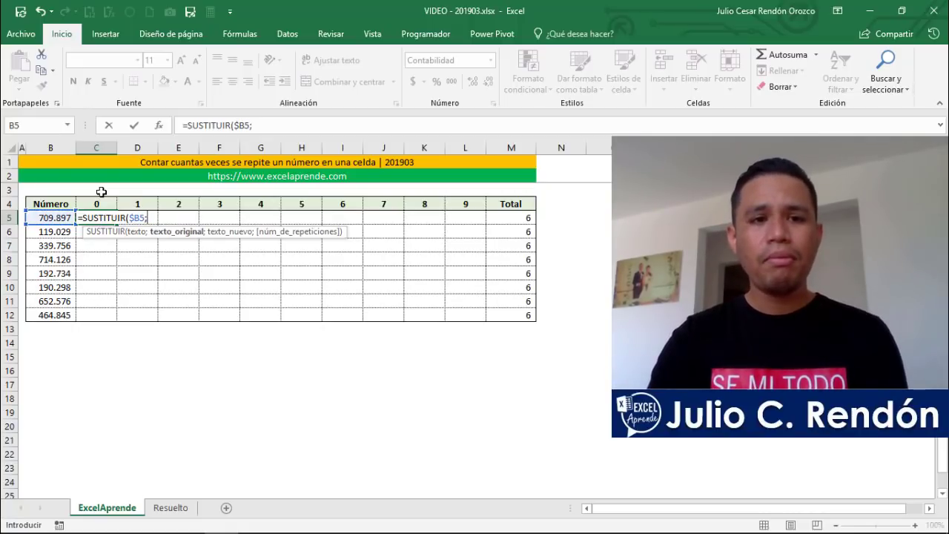
key("Up")
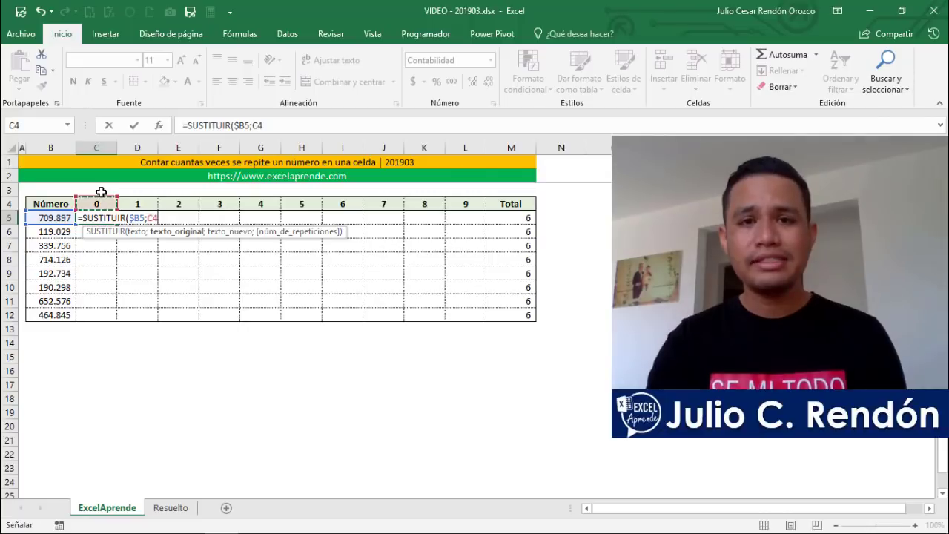
key("F4")
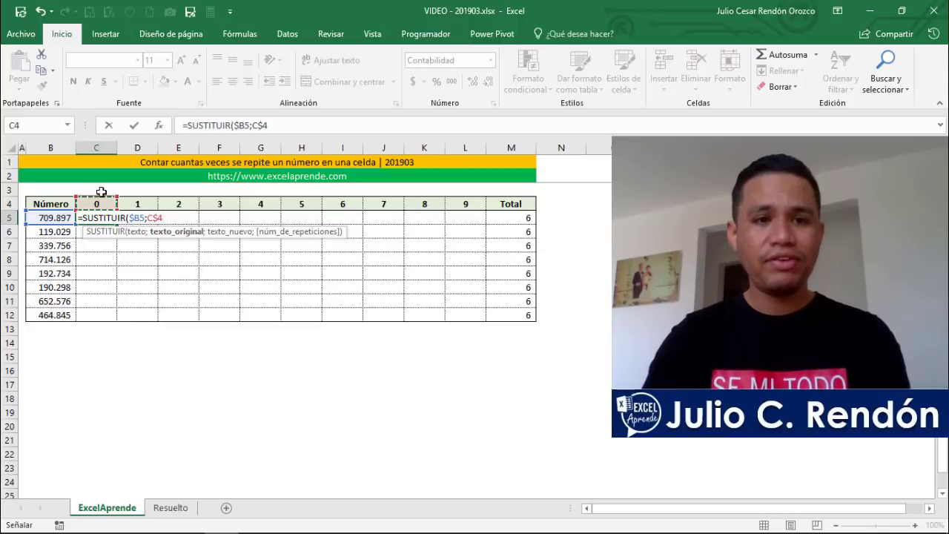
type(";")
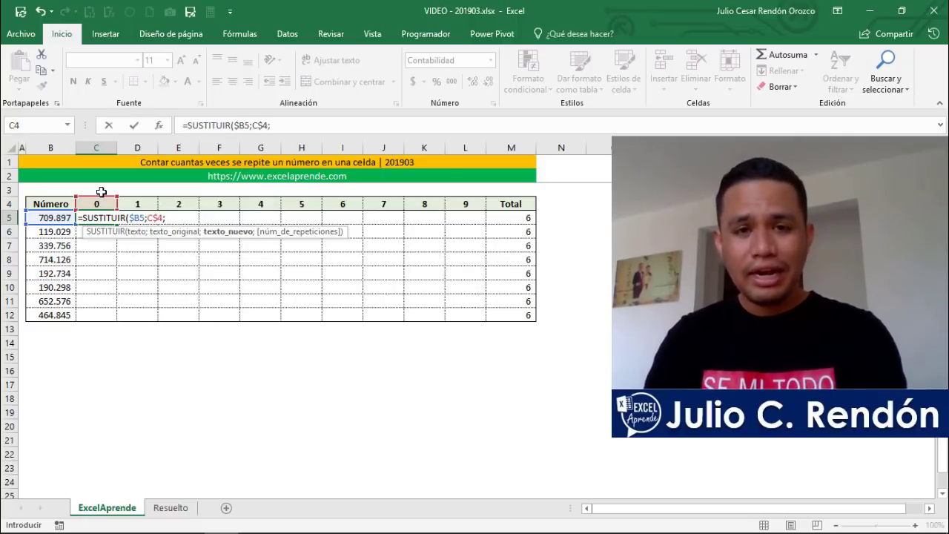
type(")")
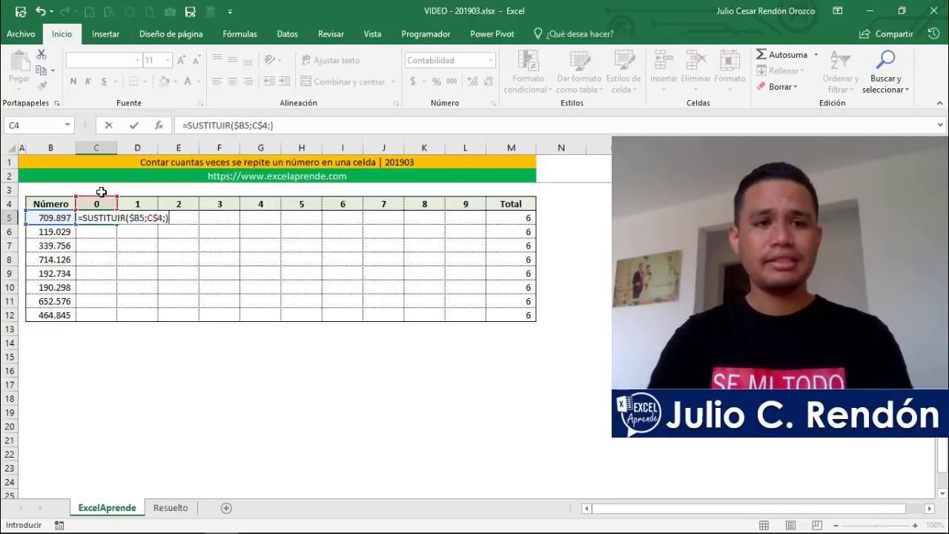
key("Return")
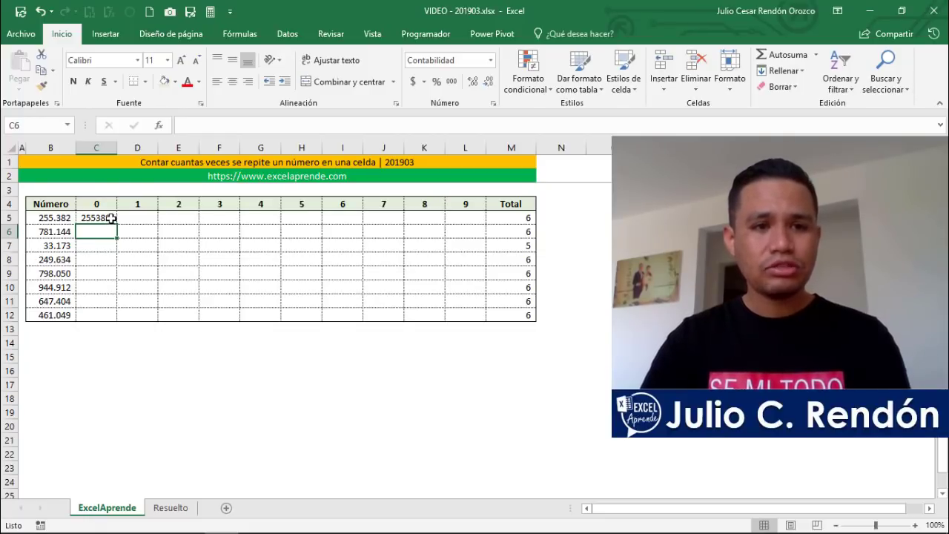
Copy C5's formula down to C12 and check the result in row 7
left_click(110, 217)
key("ctrl+c")
left_click(103, 314, "shift")
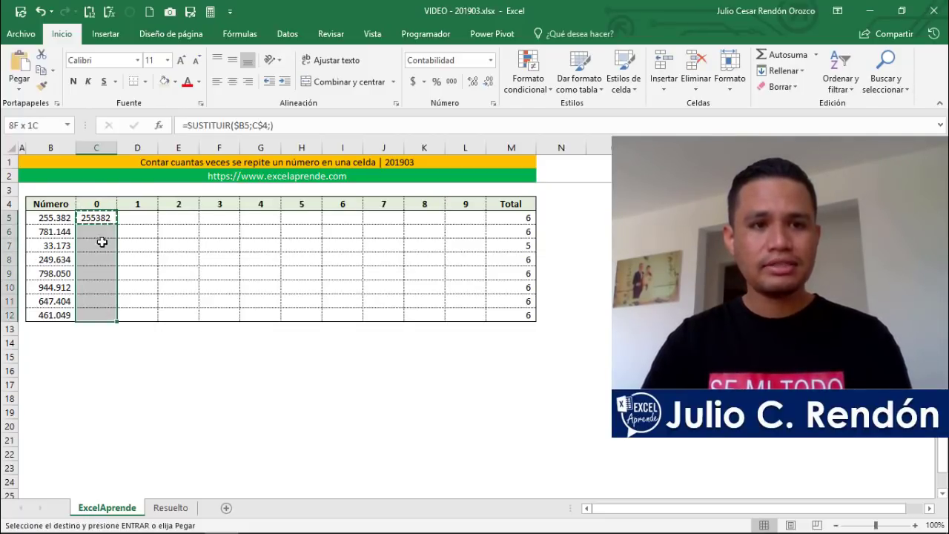
key("ctrl+v")
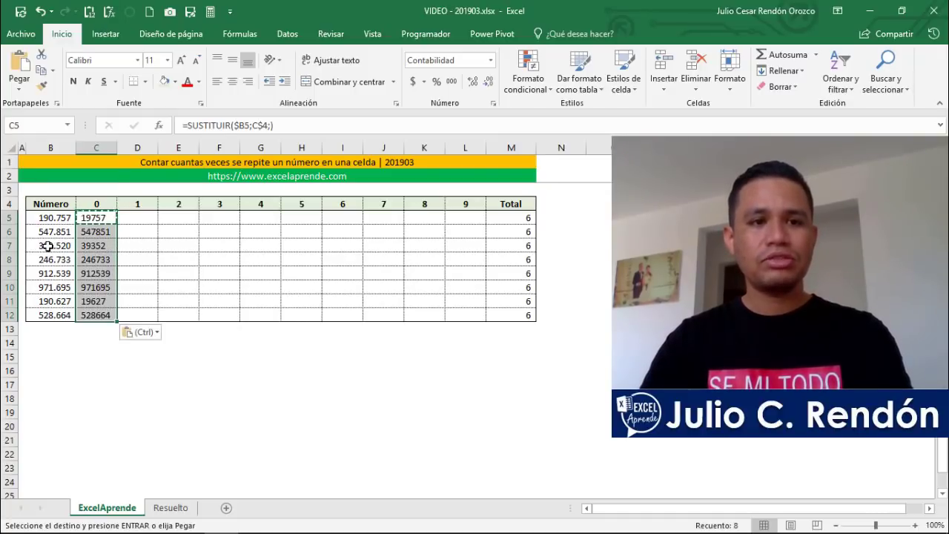
left_click_drag(71, 246, 100, 246)
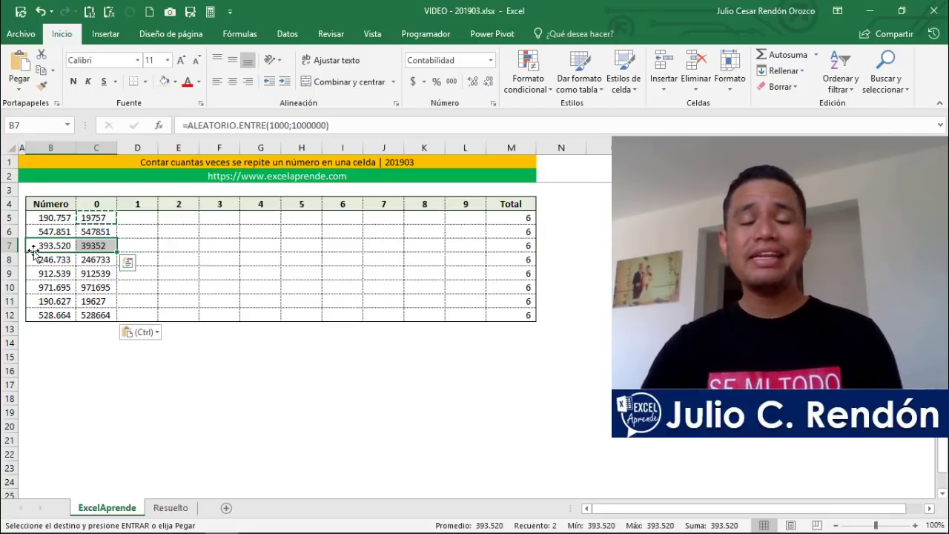
left_click(109, 247)
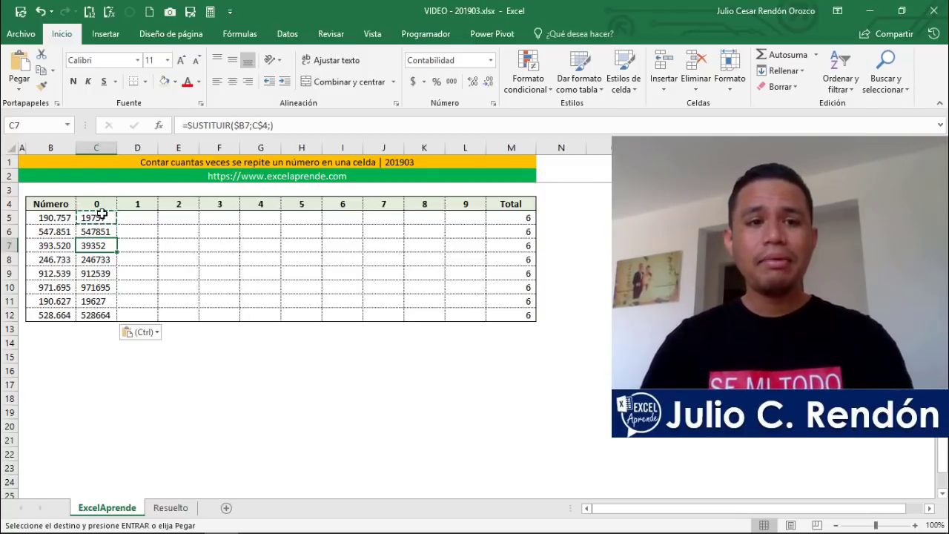
Wrap C5's formula in LARGO, making it =LARGO(SUSTITUIR($B5;C$4;))
left_click(101, 215)
double_click(100, 217)
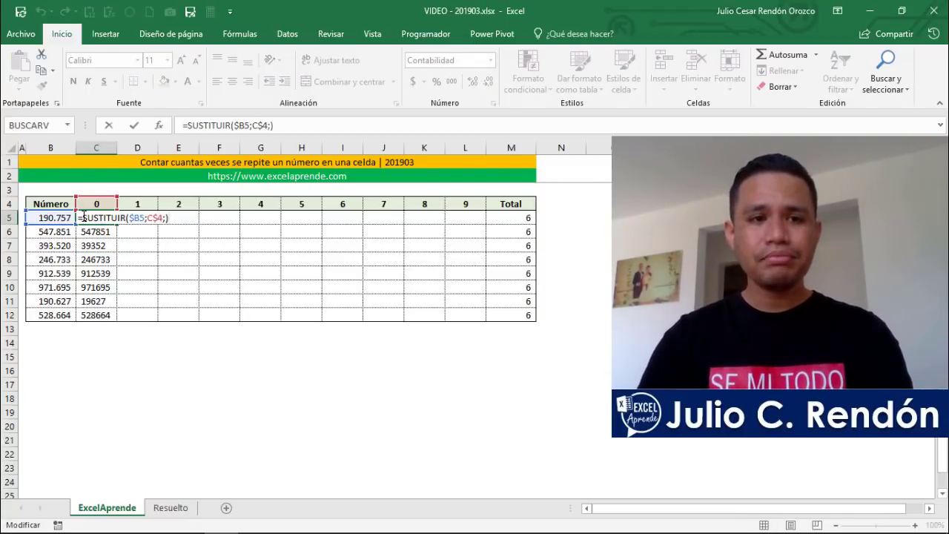
type("larg")
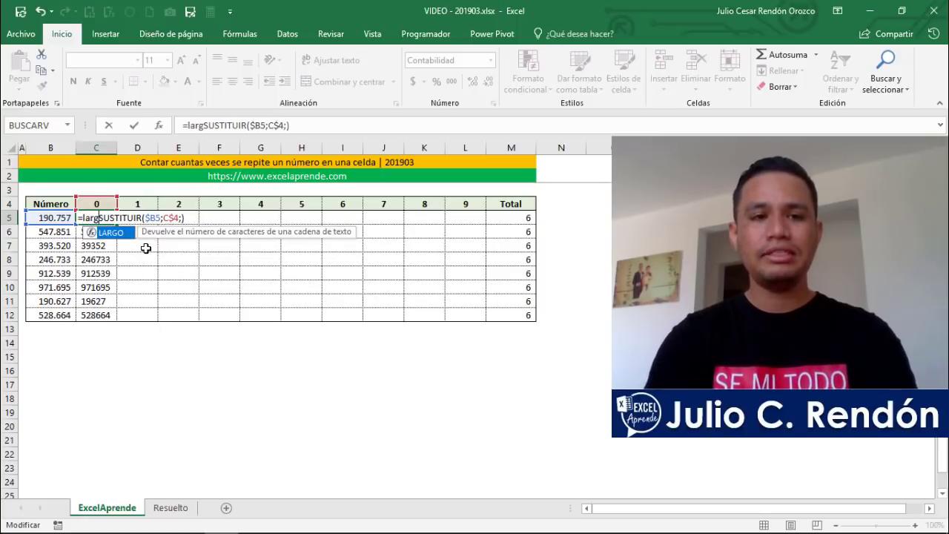
type("o")
key("Tab")
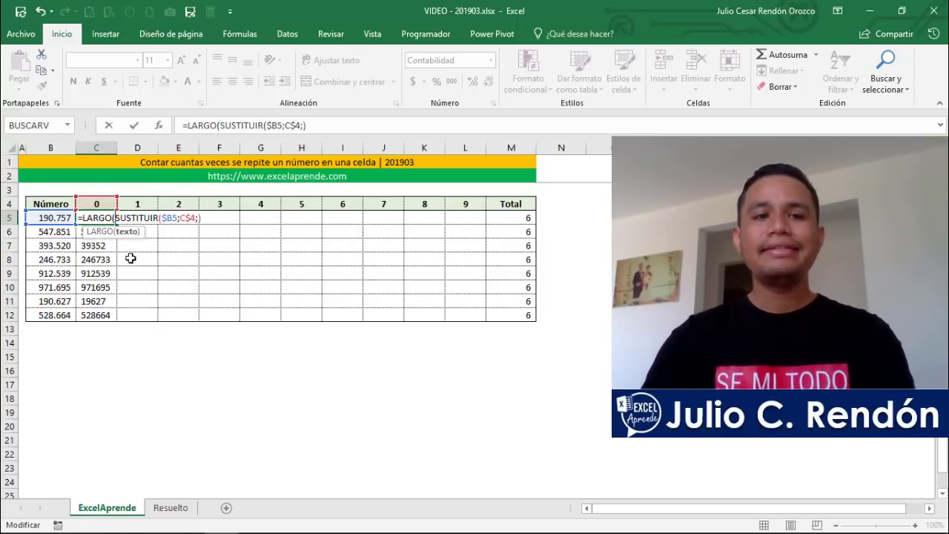
left_click(210, 217)
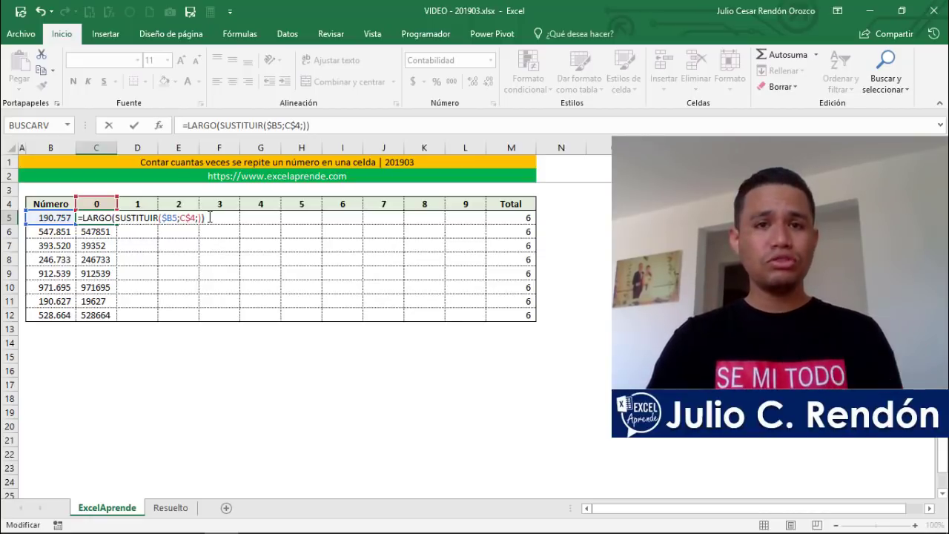
key("ctrl+Return")
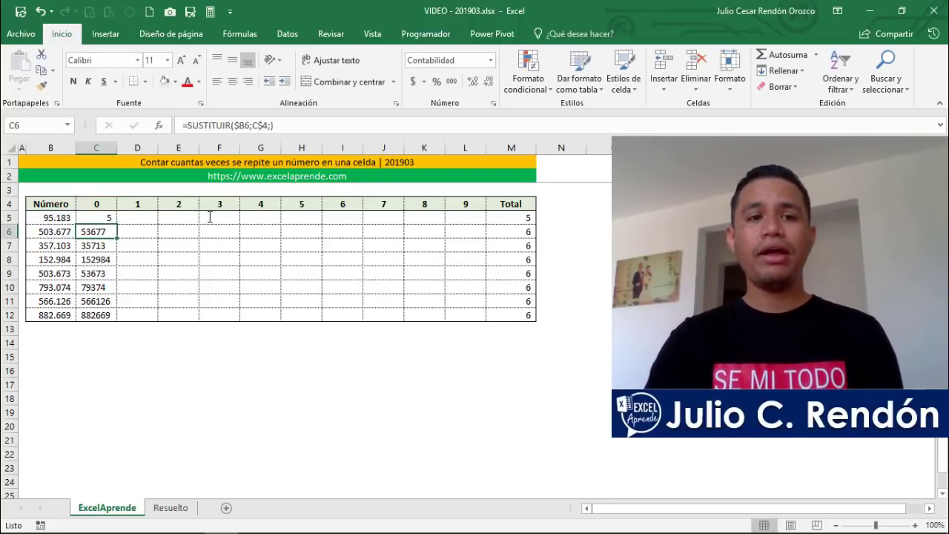
Paste the LARGO formula into C5:C12, review B6 and C6, then reopen C5 for editing
key("ctrl+c")
left_click(96, 314, "shift")
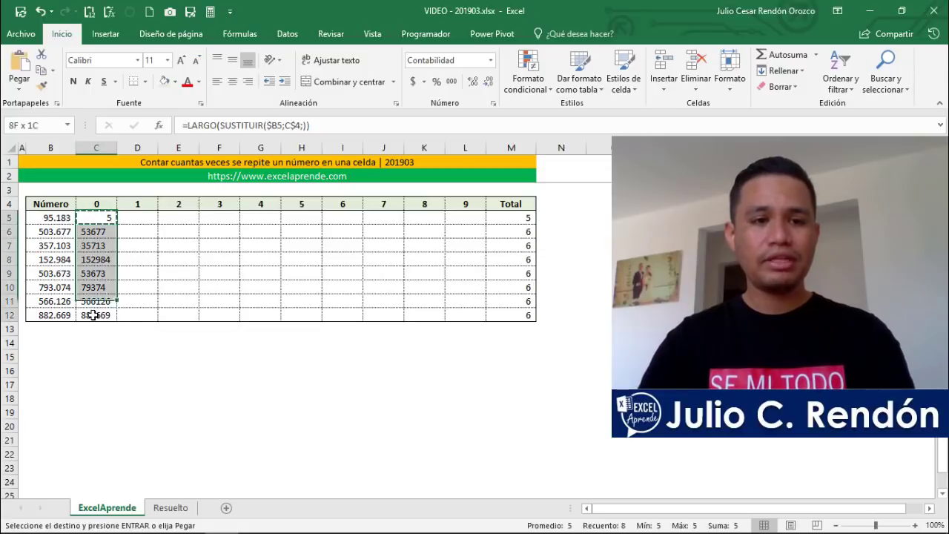
left_click(109, 12)
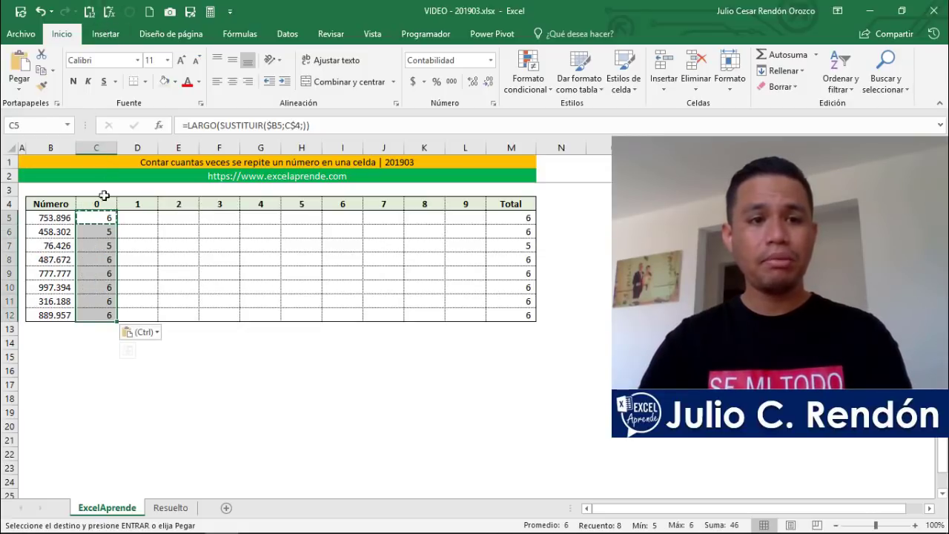
key("Escape")
left_click(95, 234)
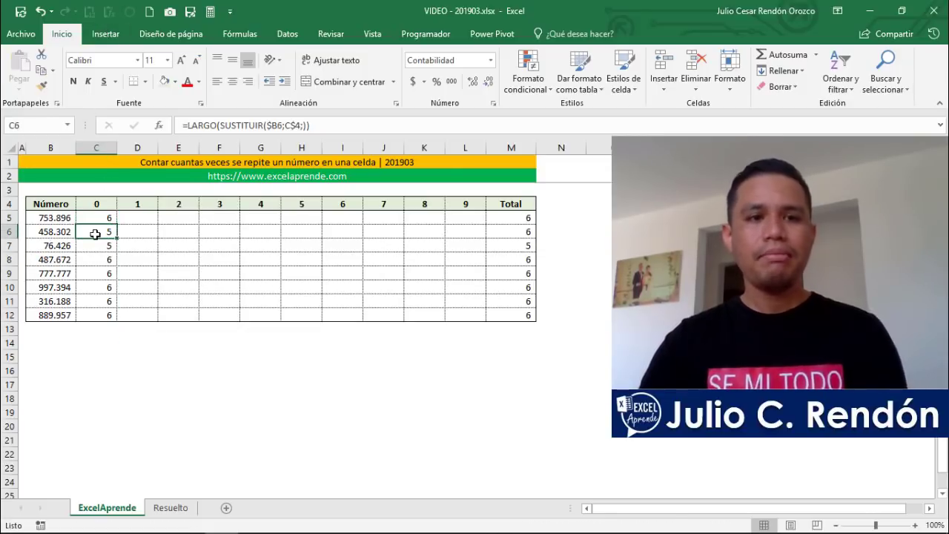
left_click(56, 231)
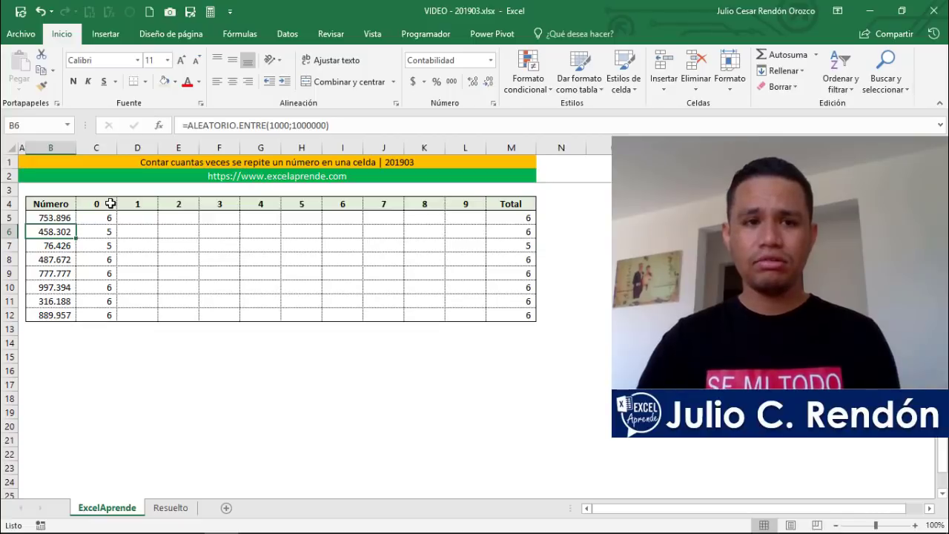
left_click(98, 235)
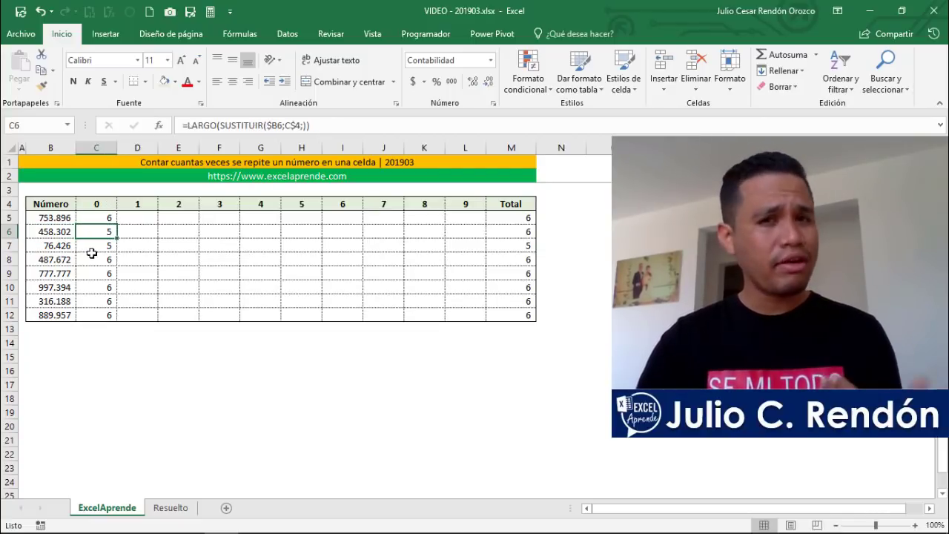
double_click(106, 218)
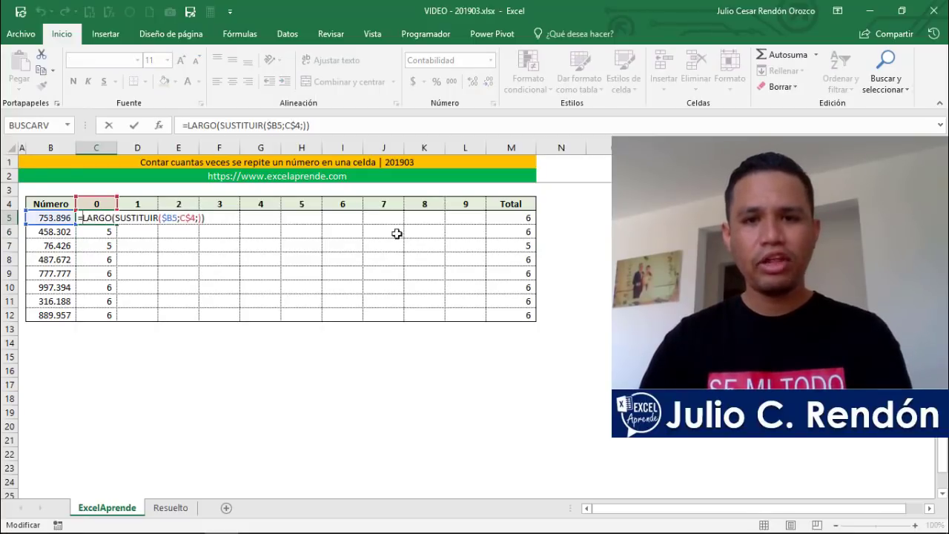
Prefix C5's formula with $M5- to get =$M5-LARGO(SUSTITUIR($B5;C$4;))
left_click(504, 218)
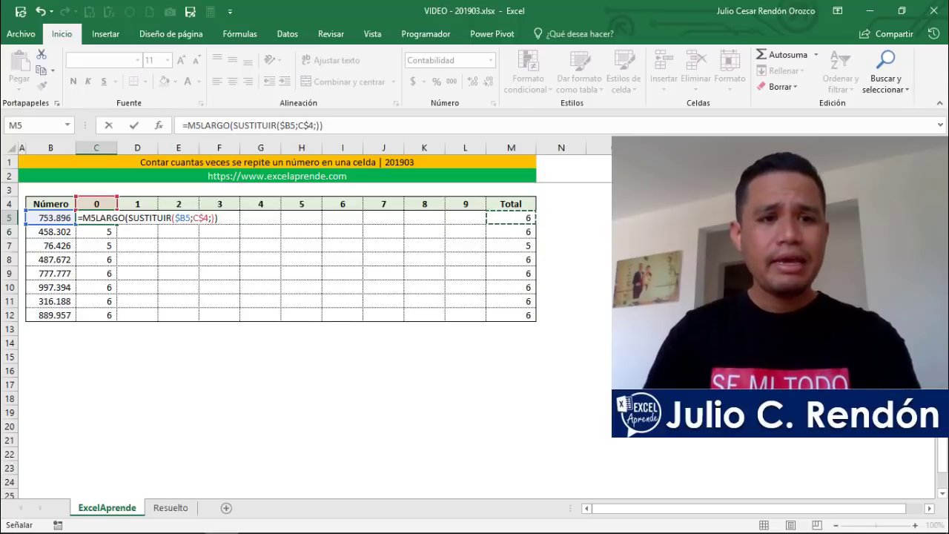
key("F4")
key("F4")
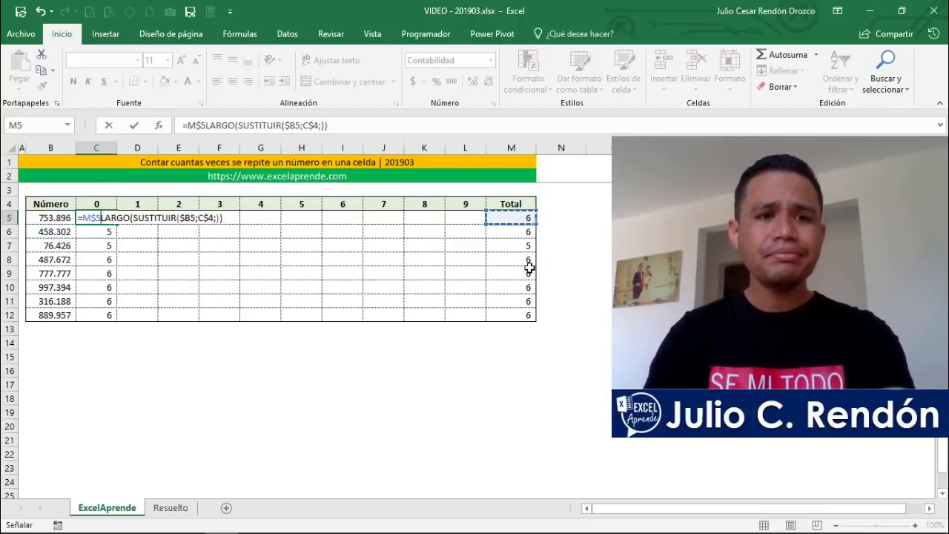
key("F4")
type("-")
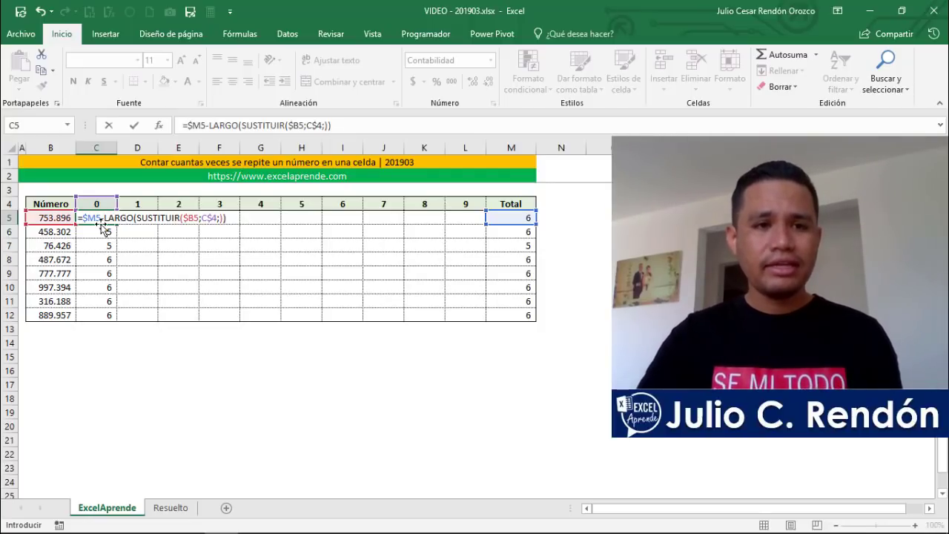
left_click(136, 218)
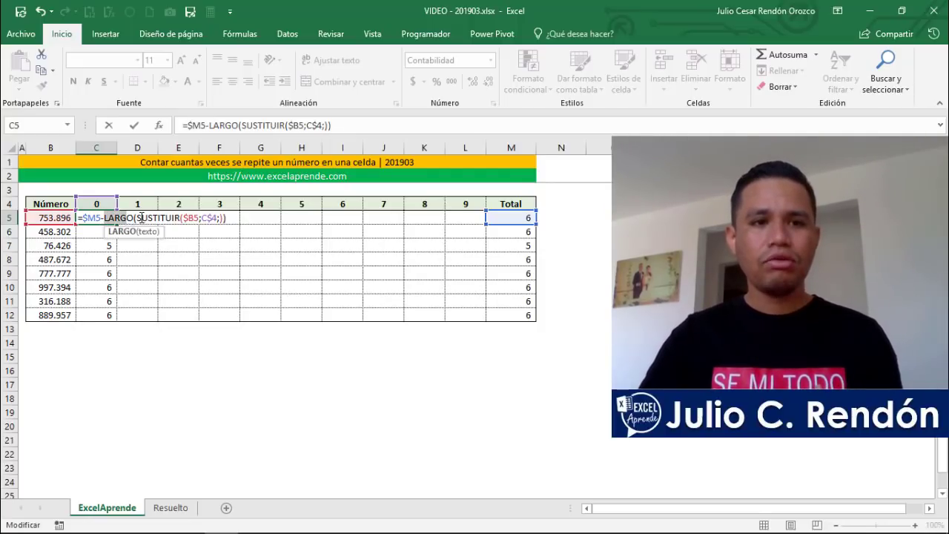
left_click_drag(137, 218, 261, 228)
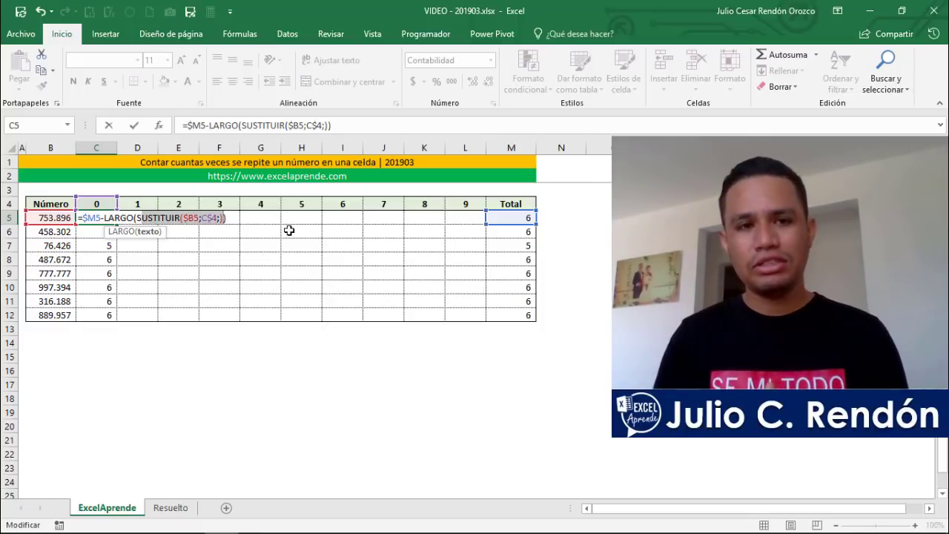
key("Return")
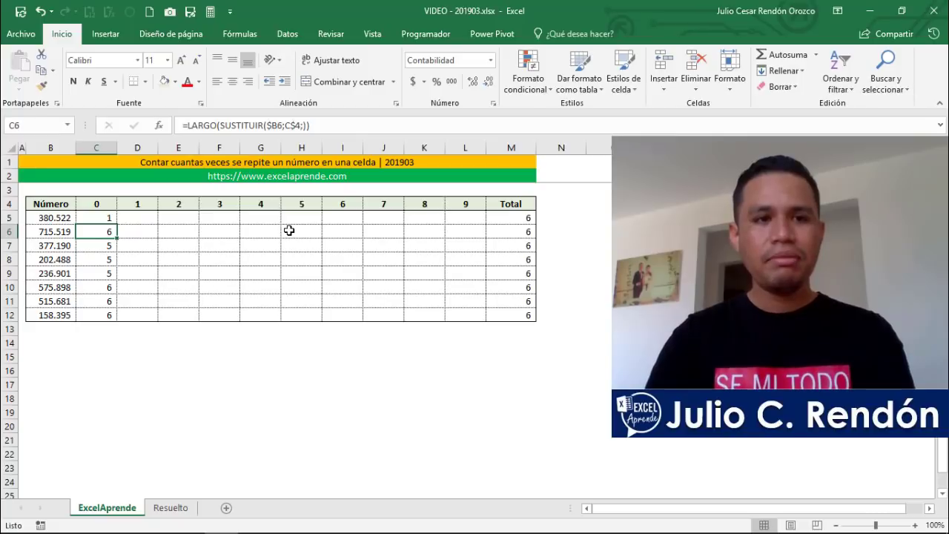
key("Up")
Copy C5's counting formula across C5:L12 and clear the copy marquee
key("ctrl+c")
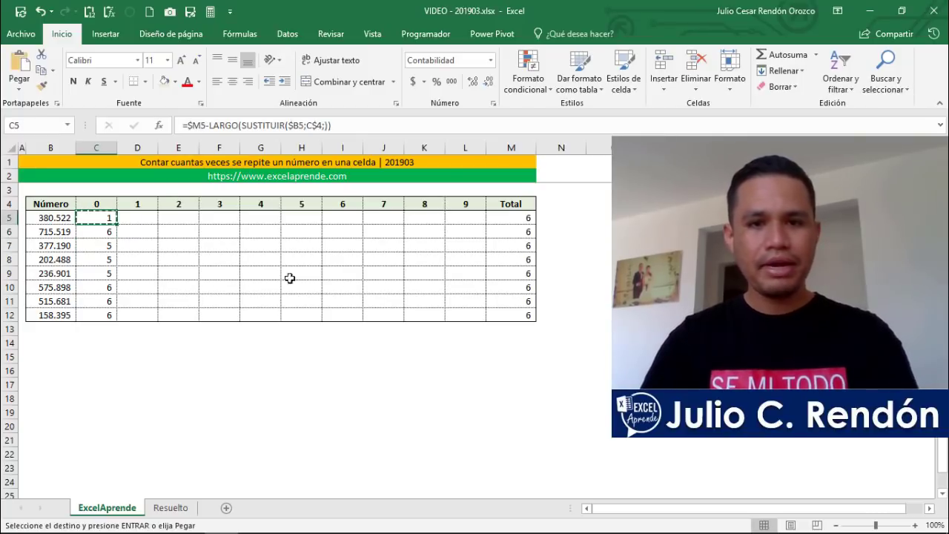
left_click(464, 315, "shift")
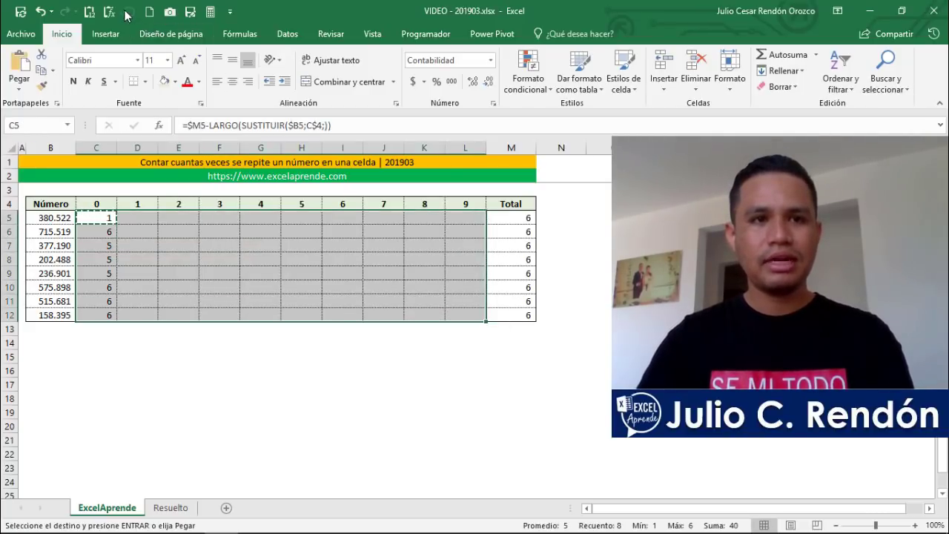
key("ctrl+v")
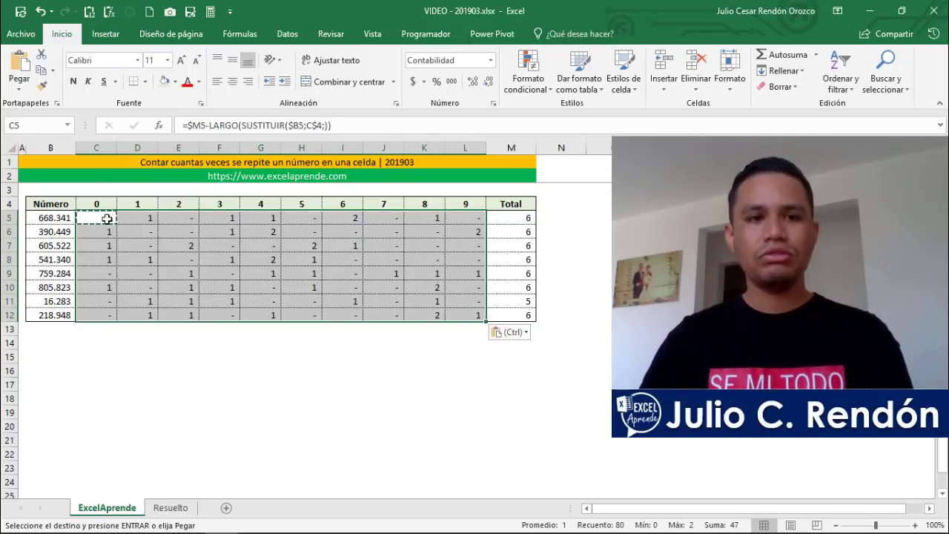
left_click(106, 218)
key("Escape")
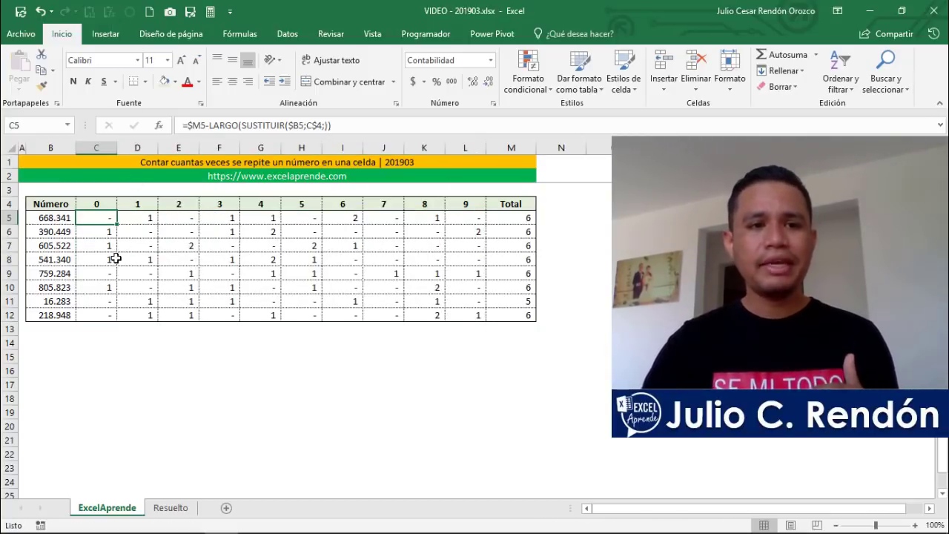
Check the formulas in D5, F5, G5, I5 and K5, and select C5:L5 to see their sum
left_click(125, 219)
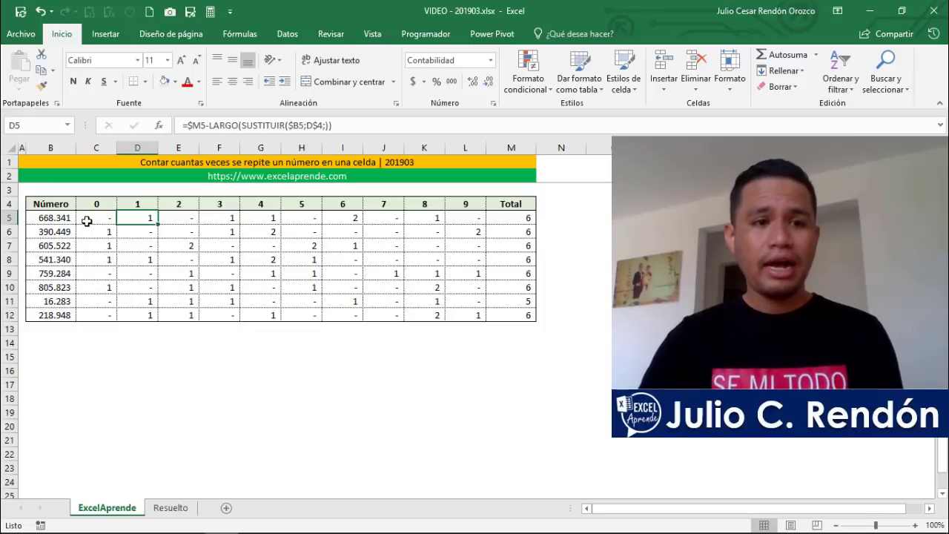
left_click(220, 221)
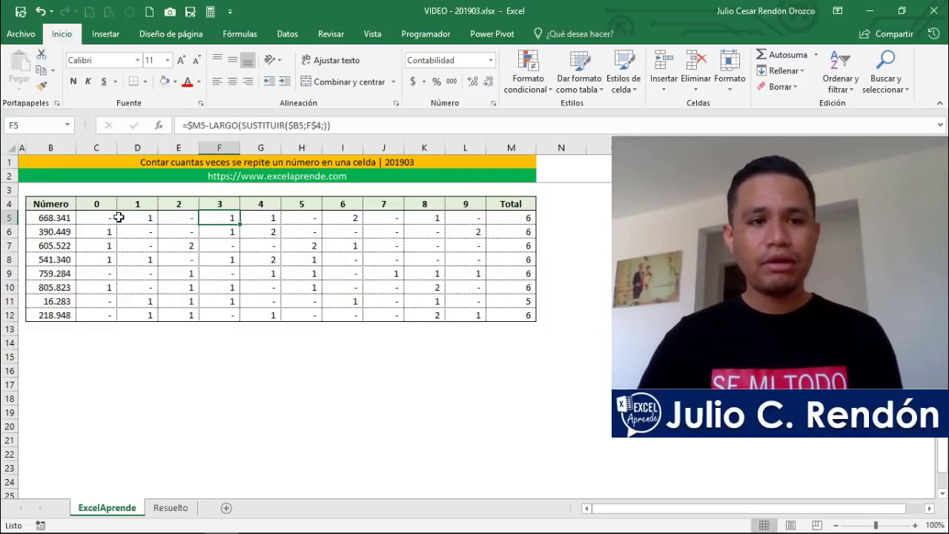
left_click(259, 218)
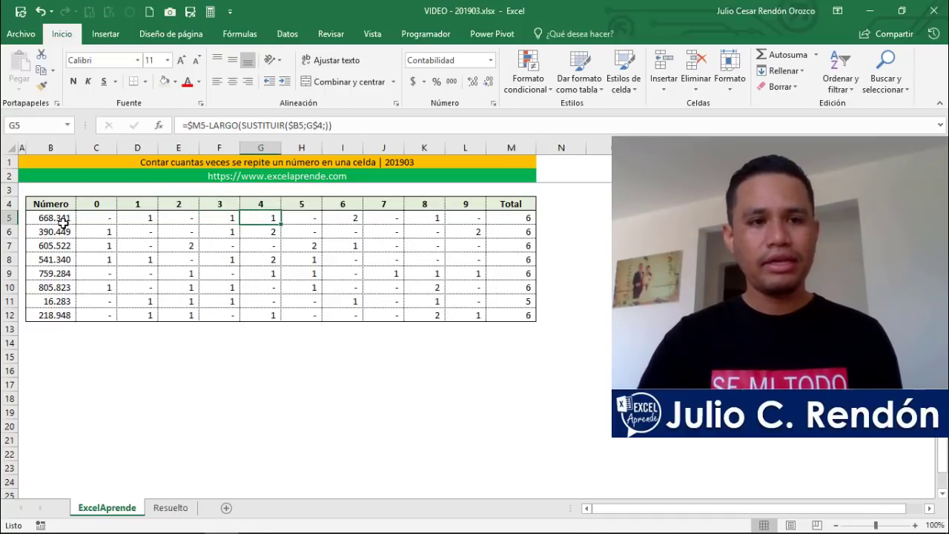
left_click(343, 218)
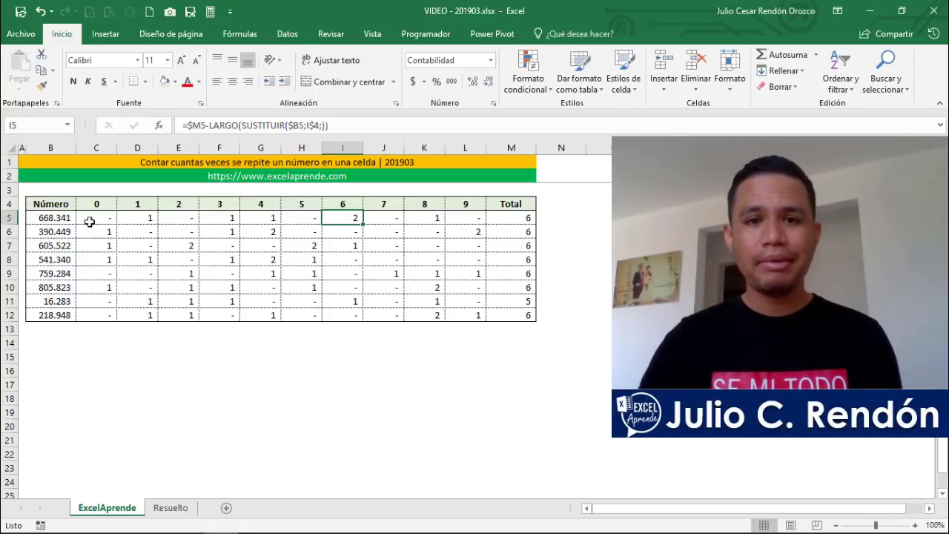
left_click(429, 219)
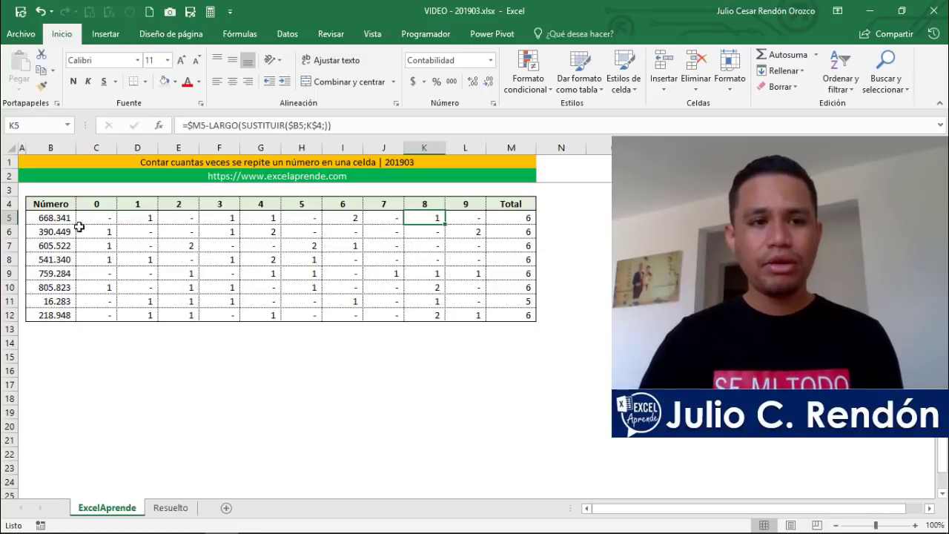
left_click(519, 218)
left_click_drag(476, 218, 108, 220)
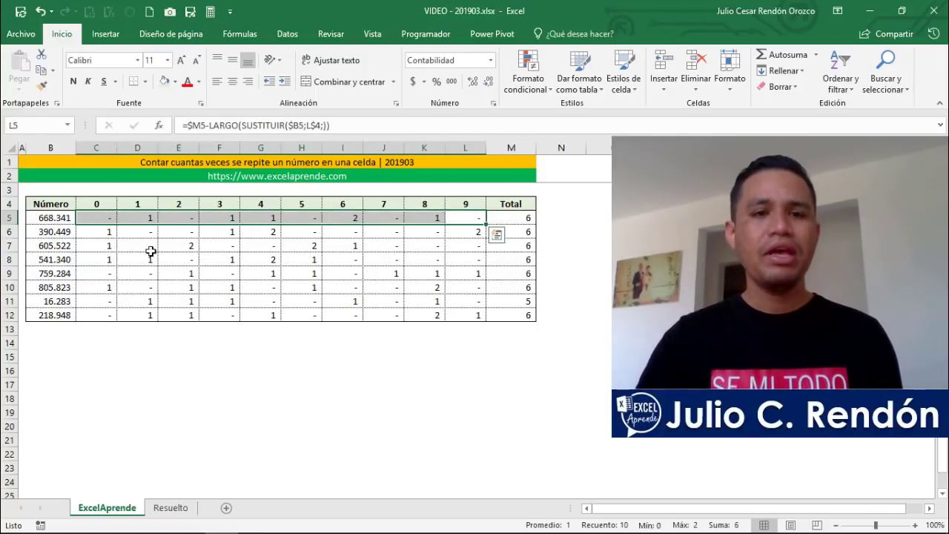
left_click(102, 332)
Enter =FORMULATEXTO(C5) in C14 to display C5's formula as text
key("Down")
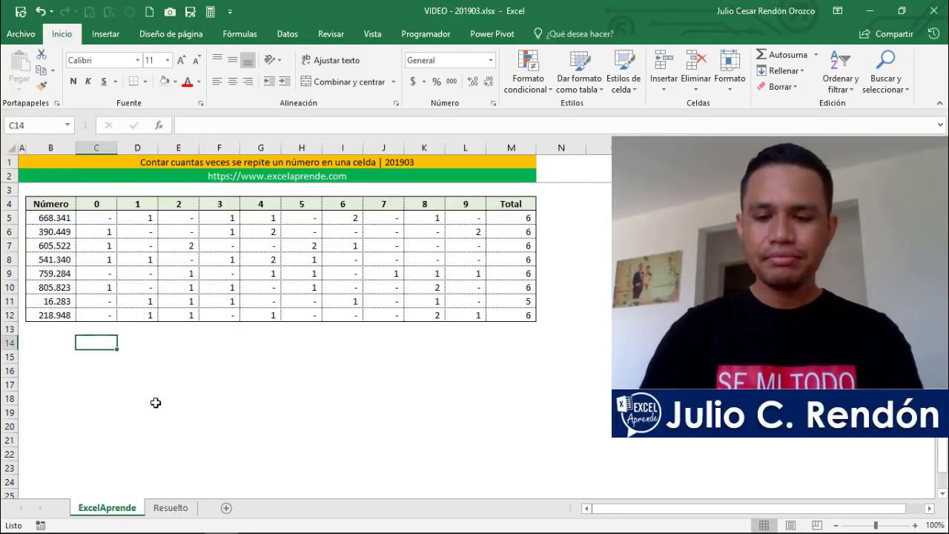
type("=for")
key("Tab")
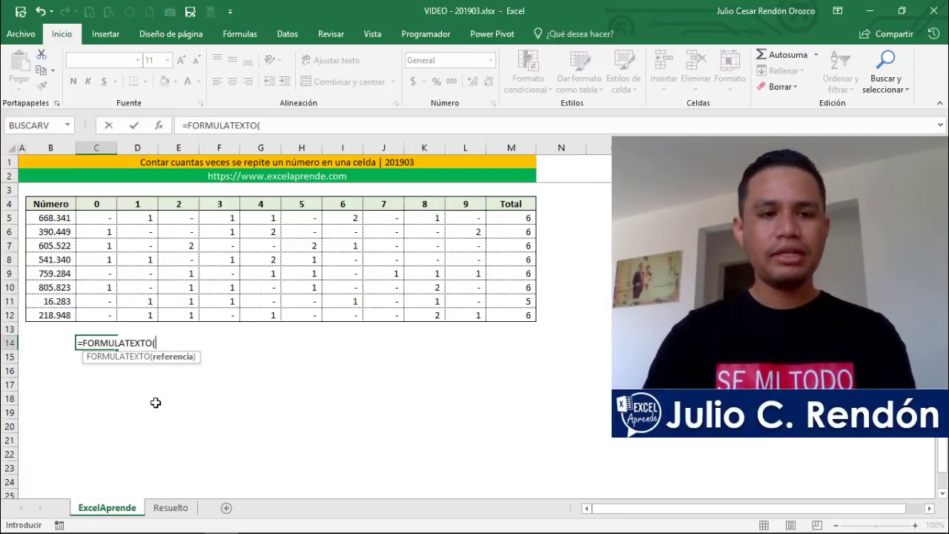
left_click(101, 217)
type(")")
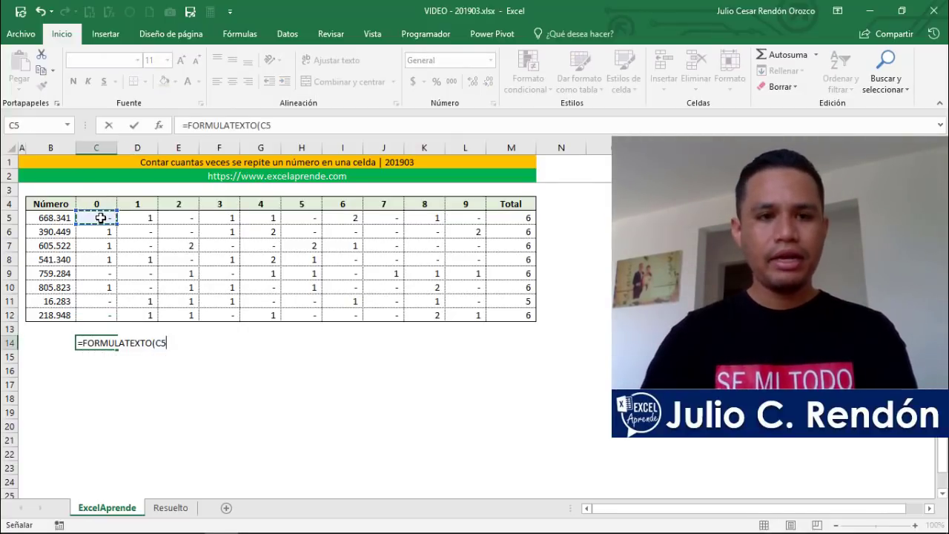
key("Return")
key("Up")
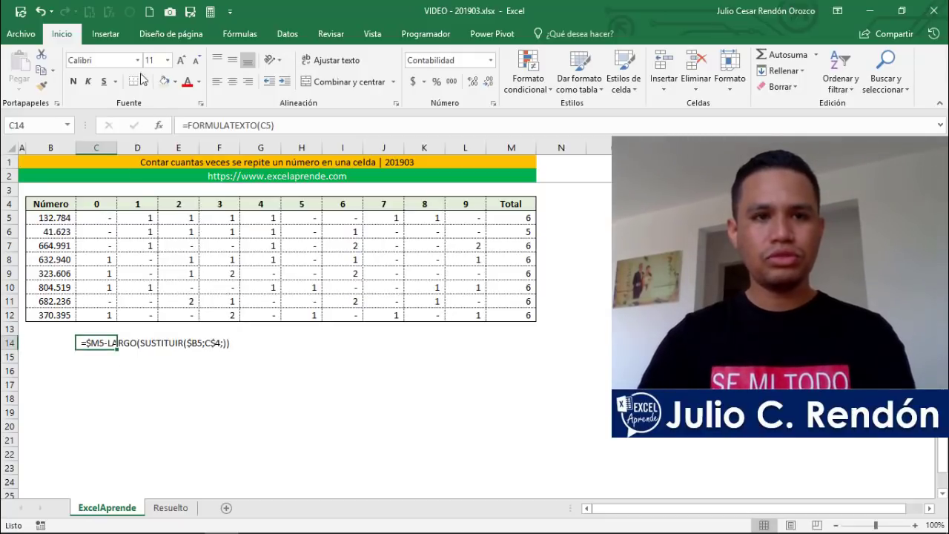
Make C14 bold and red and increase its font size three steps
key("ctrl+n")
left_click(188, 82)
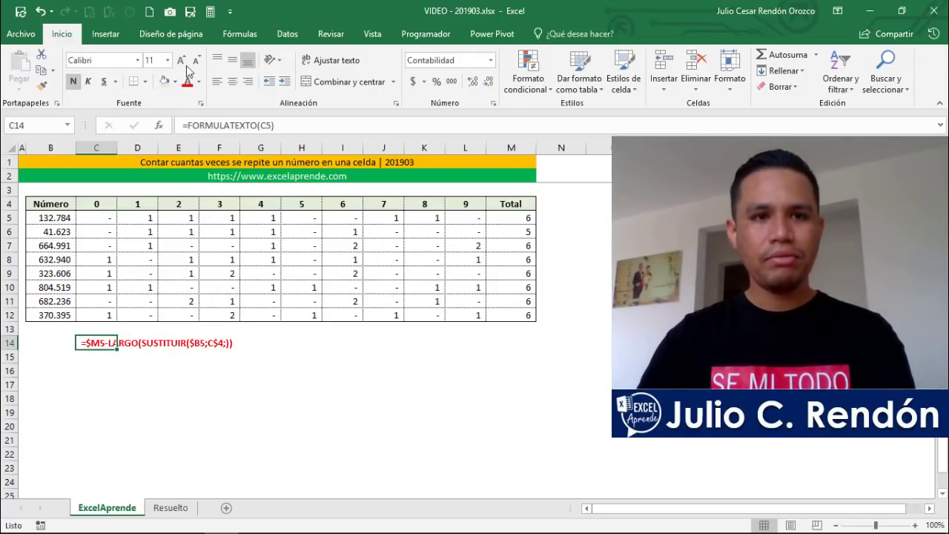
left_click(181, 59)
left_click(181, 59)
left_click(181, 59)
left_click(181, 60)
left_click(181, 59)
left_click(181, 59)
key("Right")
key("Right")
key("Right")
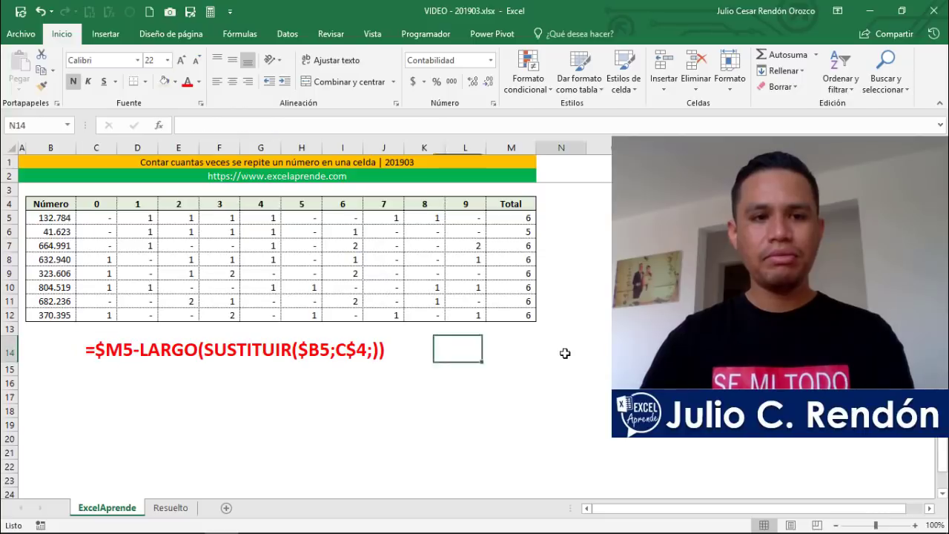
key("Right")
key("Right")
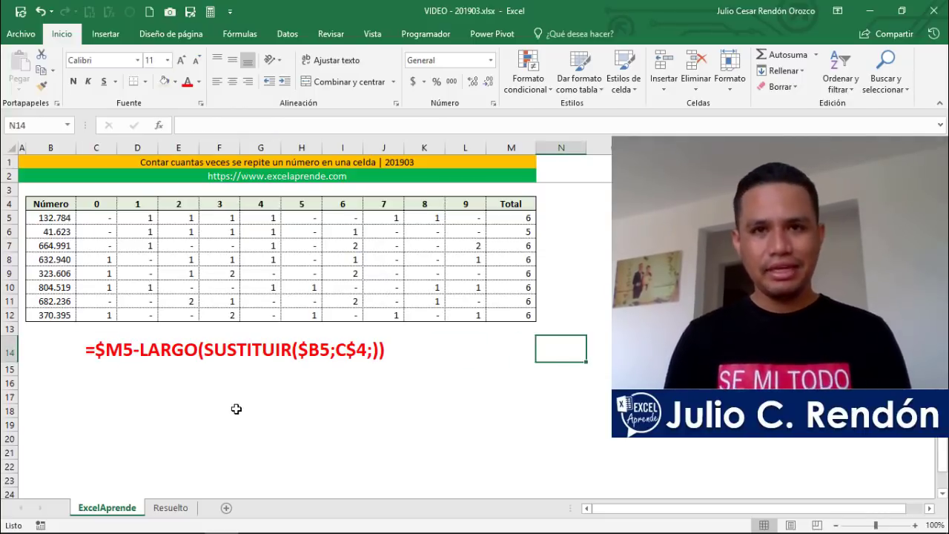